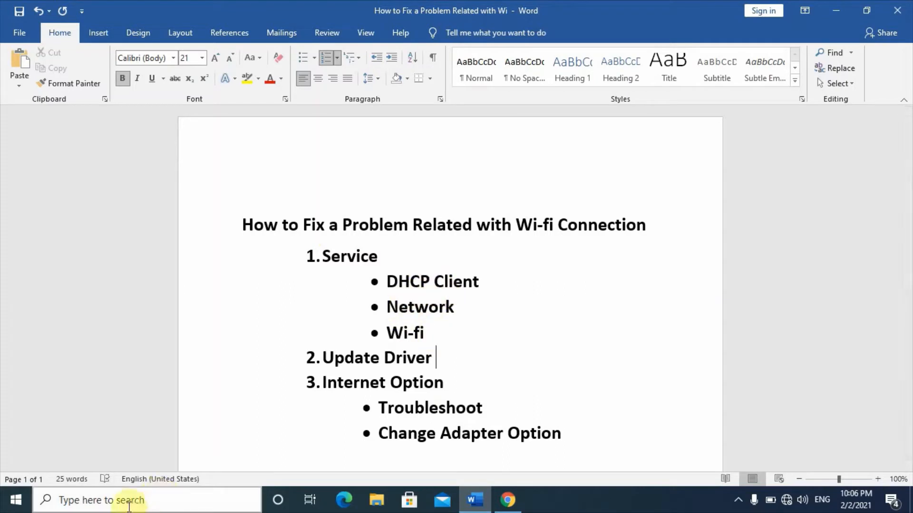
# - Search Windows for "services" and open the Services app
pyautogui.click(92, 506)
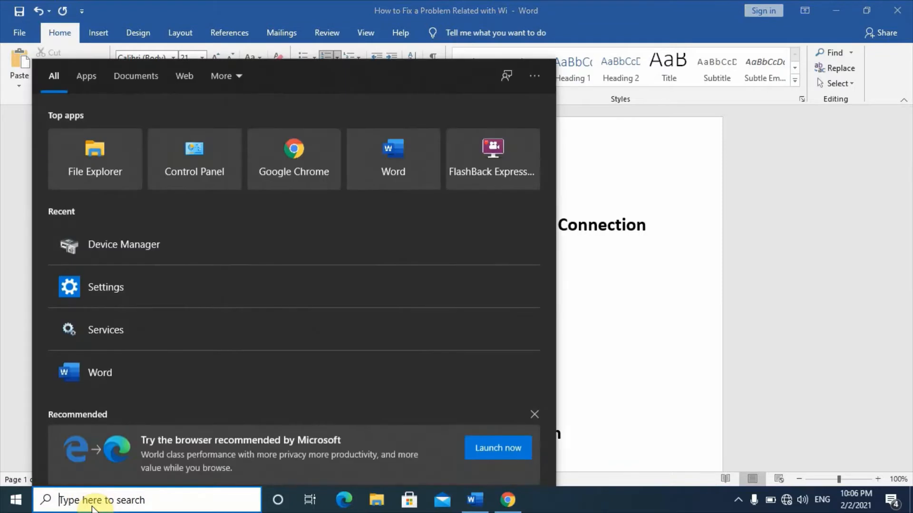
pyautogui.write('servi')
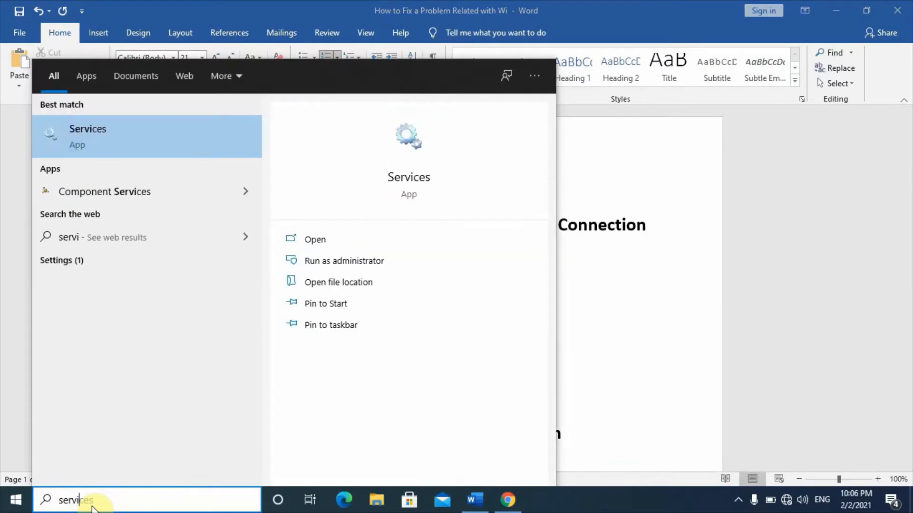
pyautogui.write('ces')
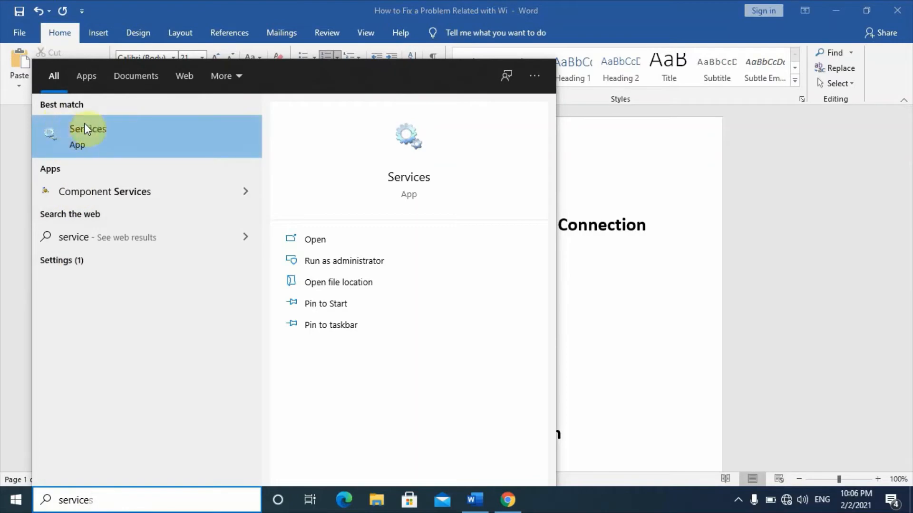
pyautogui.click(69, 147)
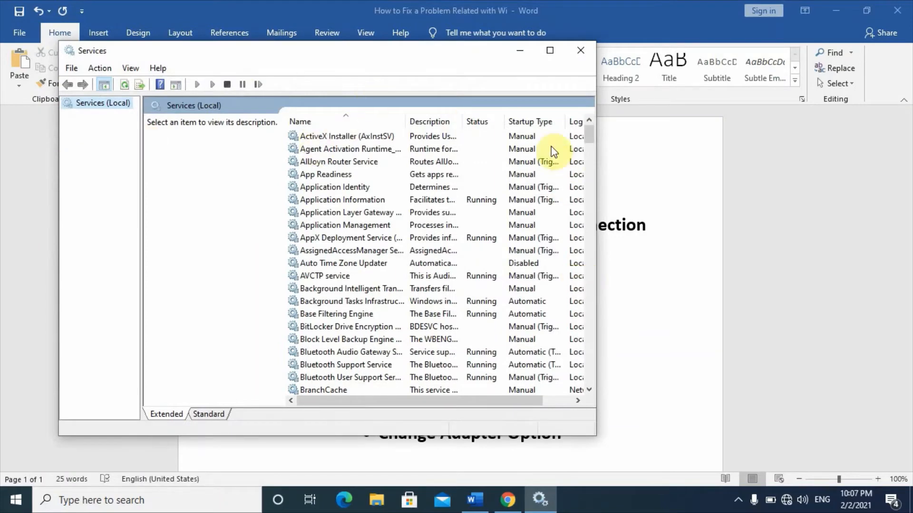
# - Find the DHCP Client service, set its startup type to Automatic and save its properties
pyautogui.click(520, 50)
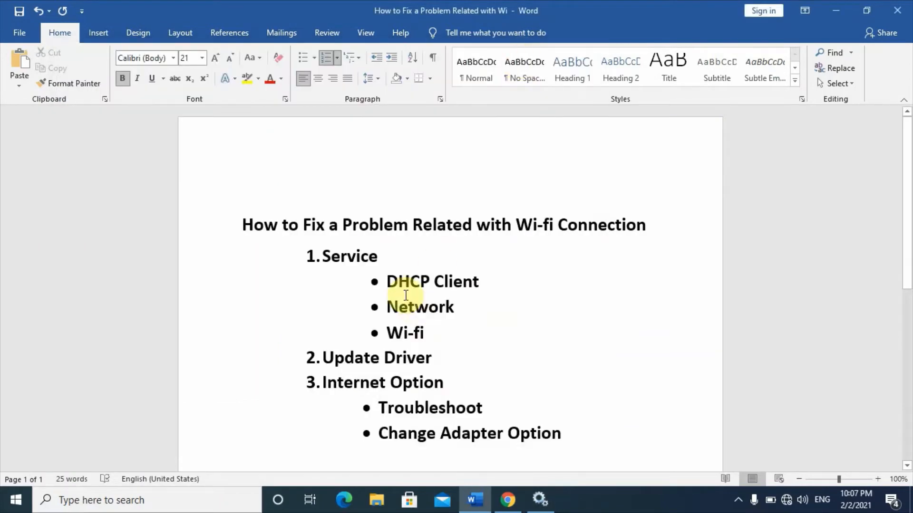
pyautogui.click(535, 494)
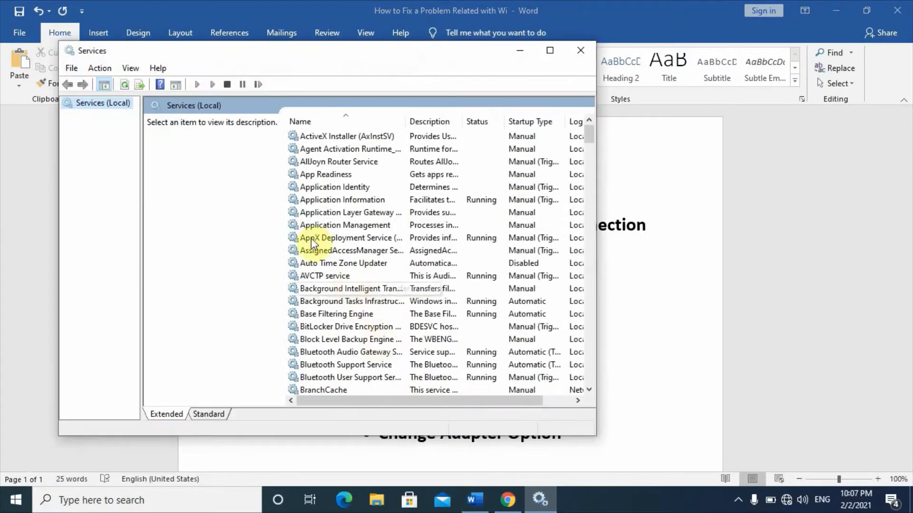
pyautogui.click(317, 203)
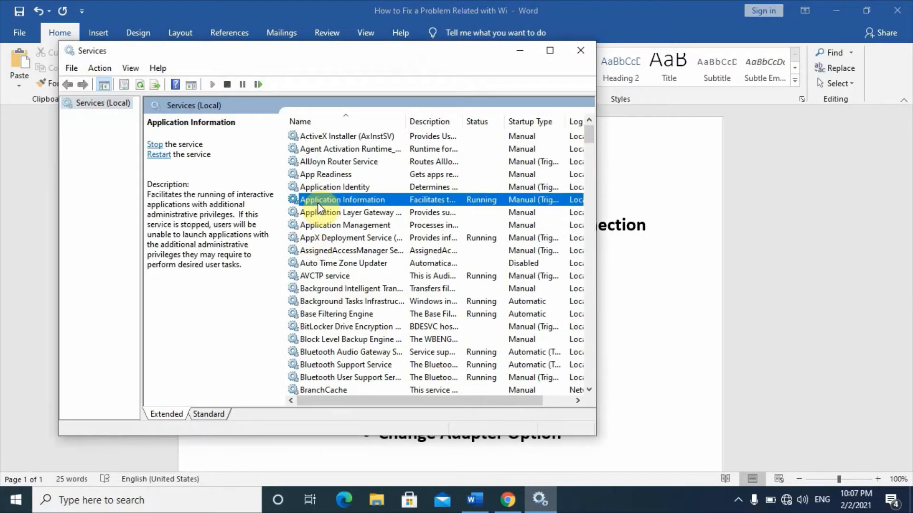
pyautogui.press('d')
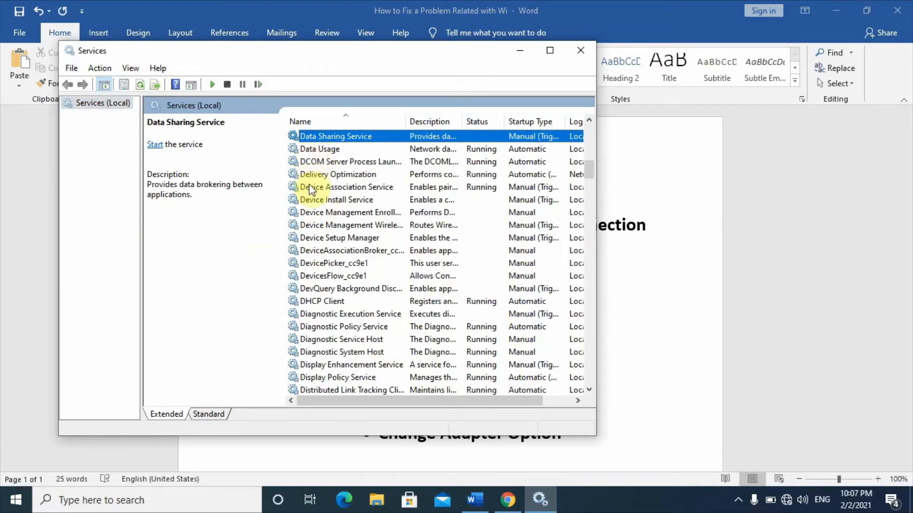
pyautogui.click(330, 301)
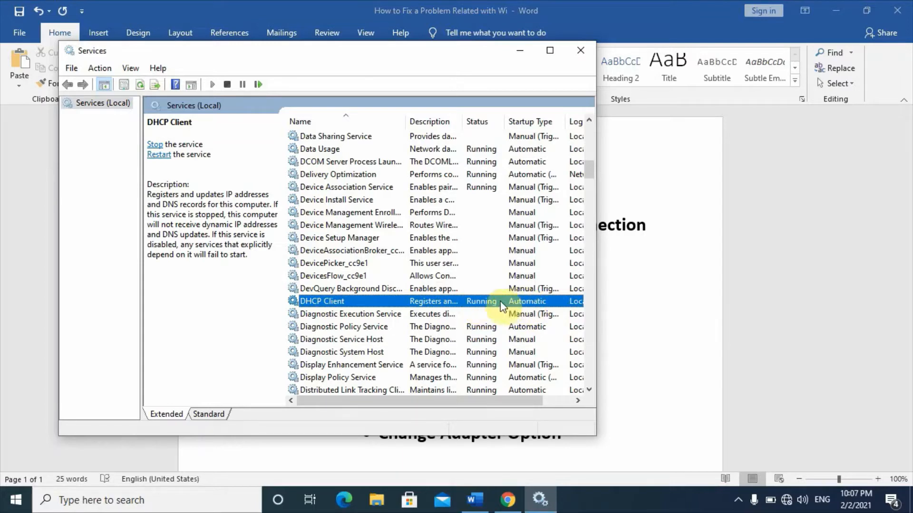
pyautogui.rightClick(493, 304)
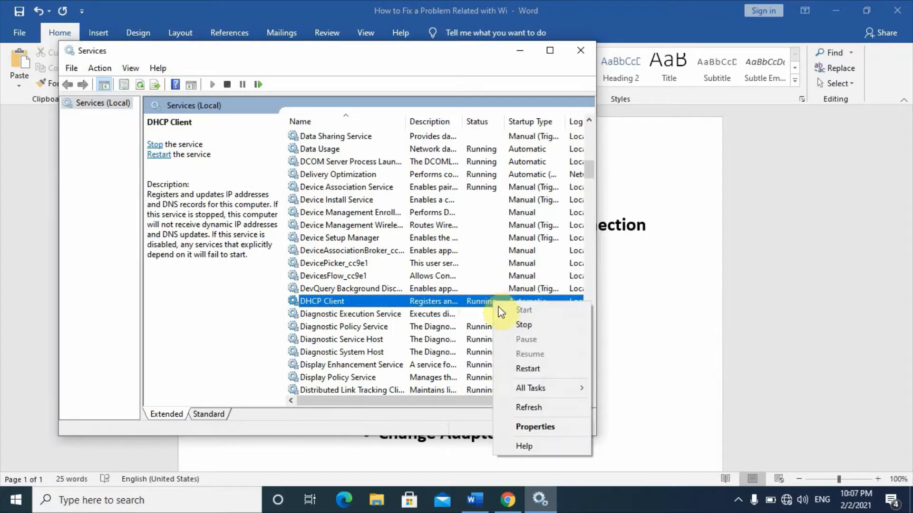
pyautogui.click(531, 425)
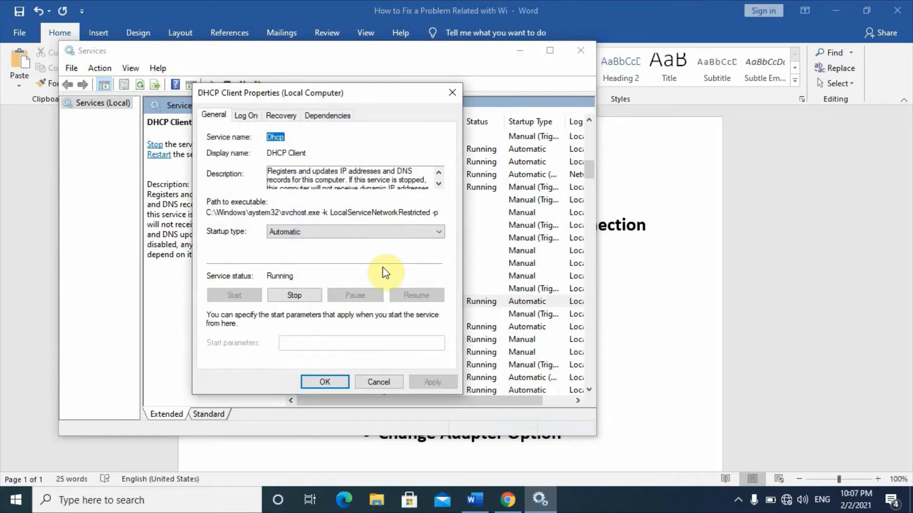
pyautogui.click(305, 233)
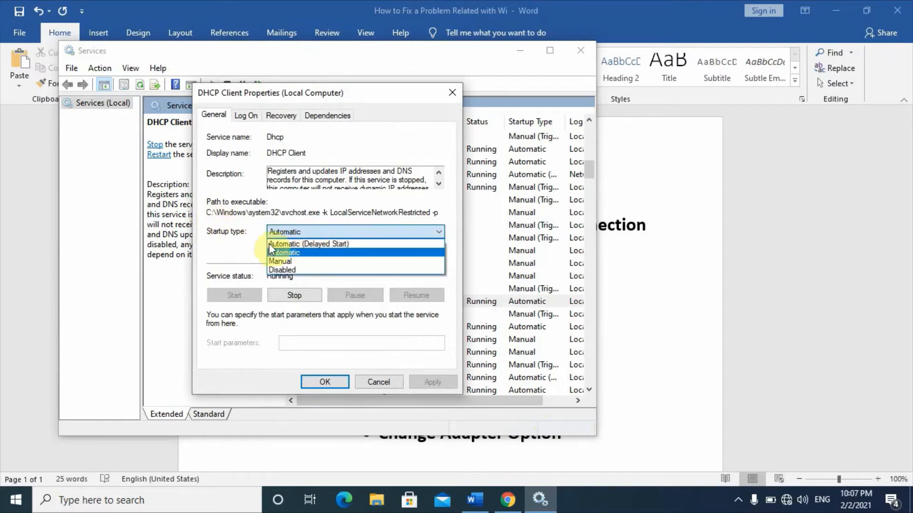
pyautogui.click(279, 255)
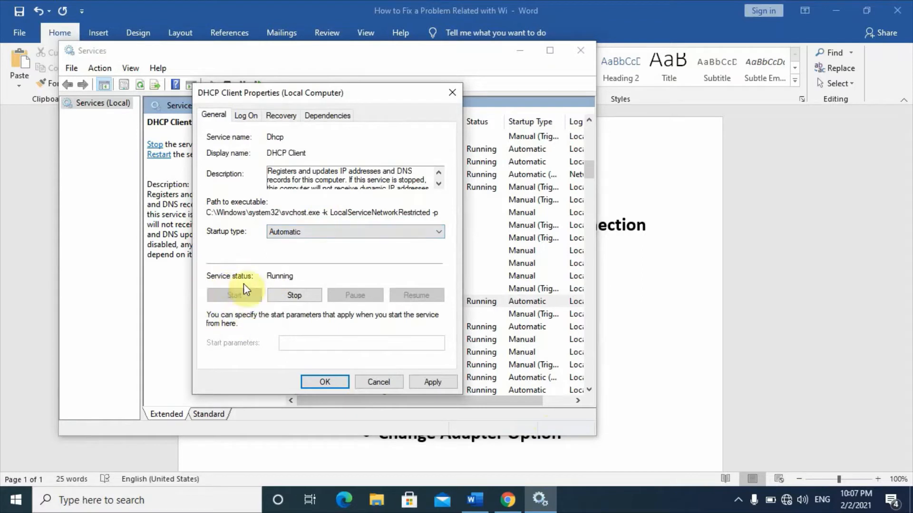
pyautogui.click(284, 232)
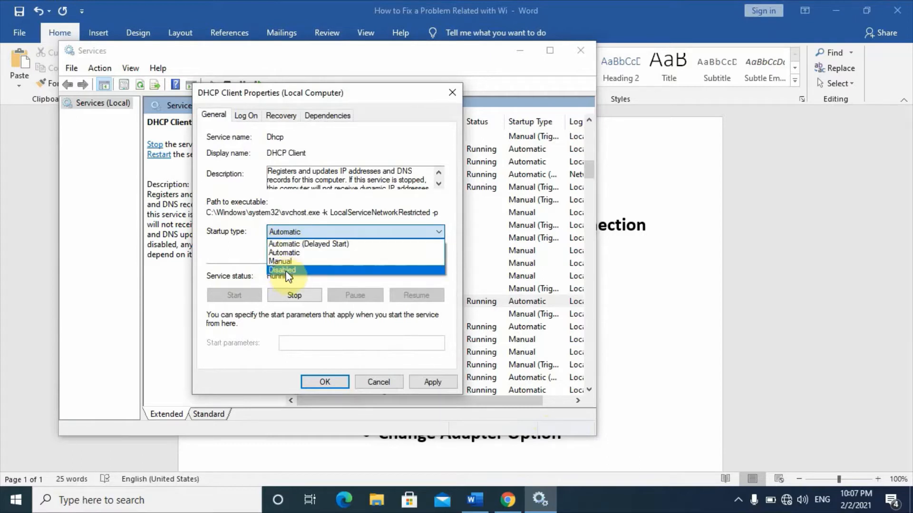
pyautogui.click(286, 232)
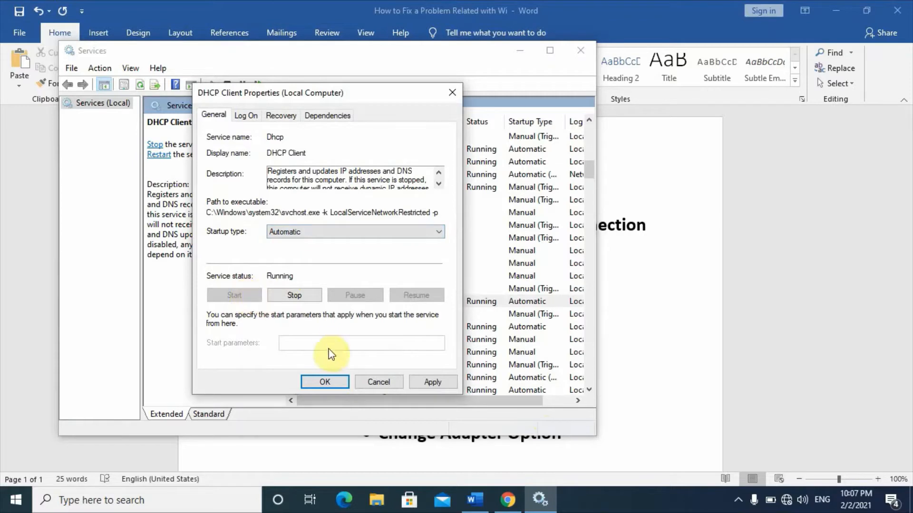
pyautogui.click(329, 381)
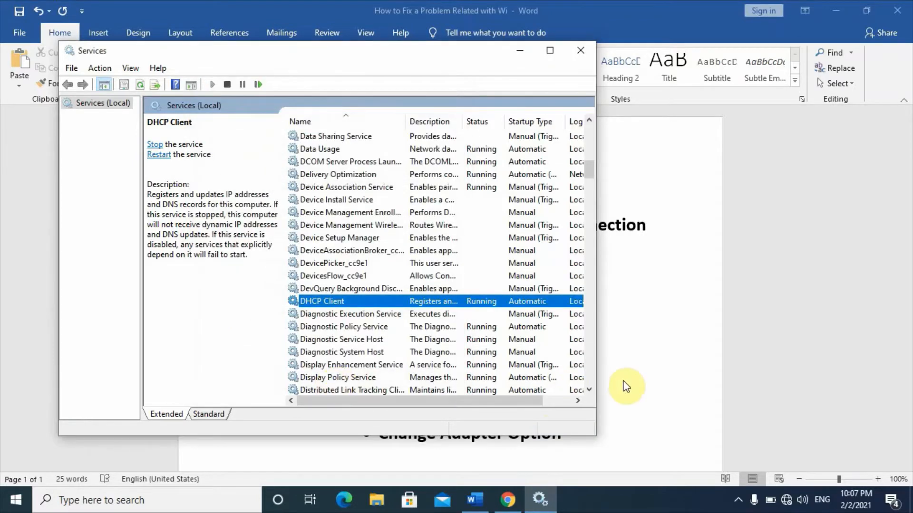
# - Check the outline in Word for the next item, and find the Network services in the Services list
pyautogui.click(626, 329)
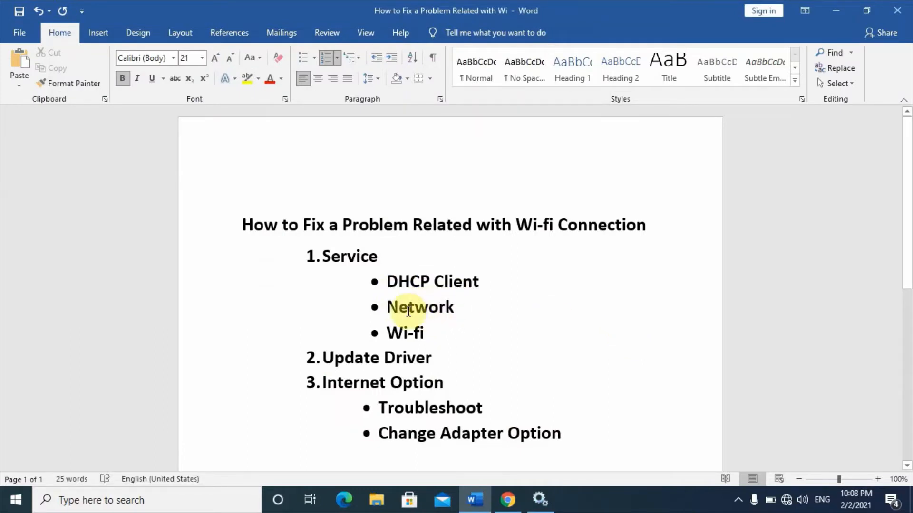
pyautogui.click(539, 497)
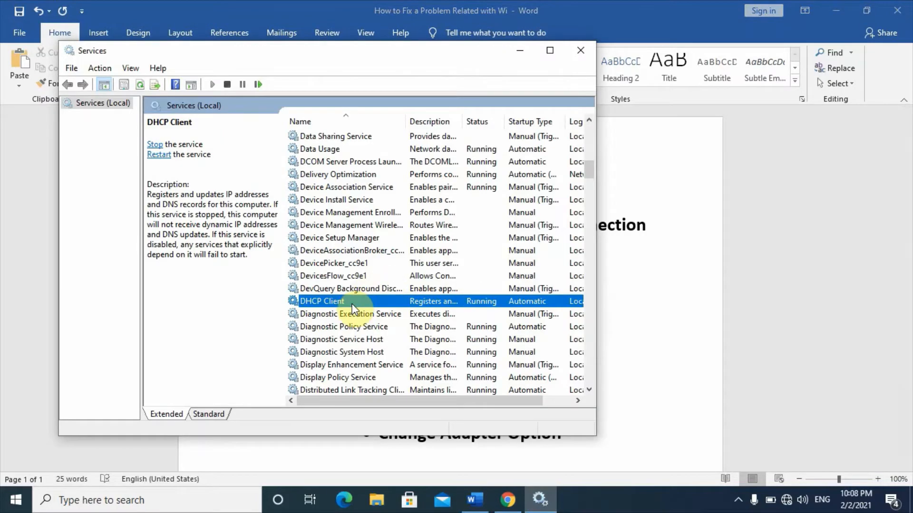
pyautogui.moveTo(588, 171); pyautogui.dragTo(588, 188)
pyautogui.click(346, 217)
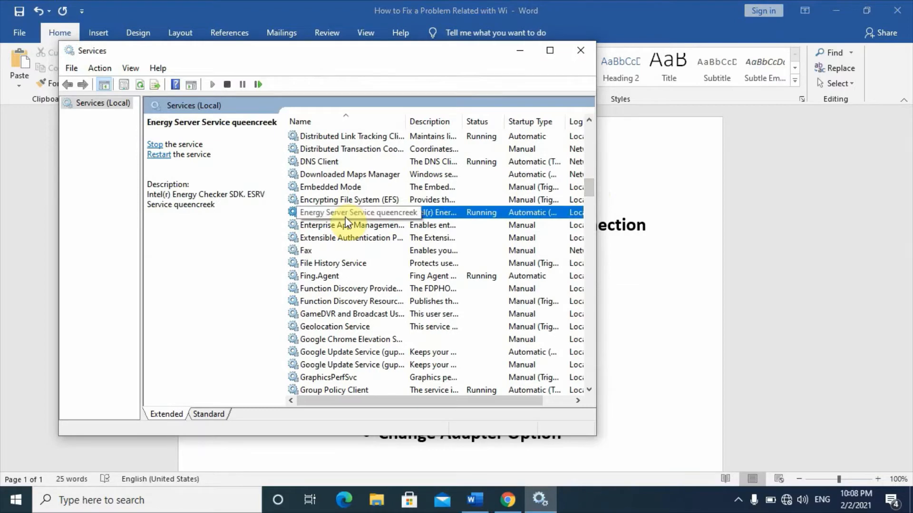
pyautogui.press('n')
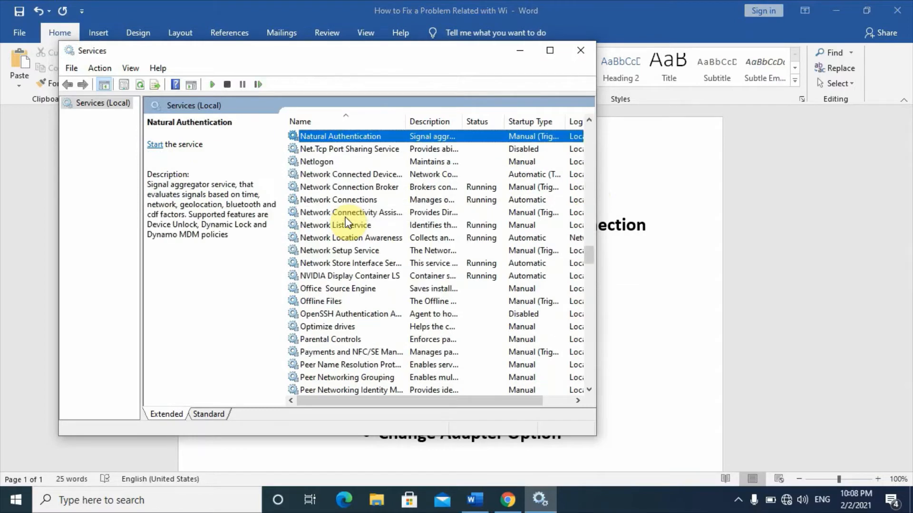
pyautogui.click(321, 177)
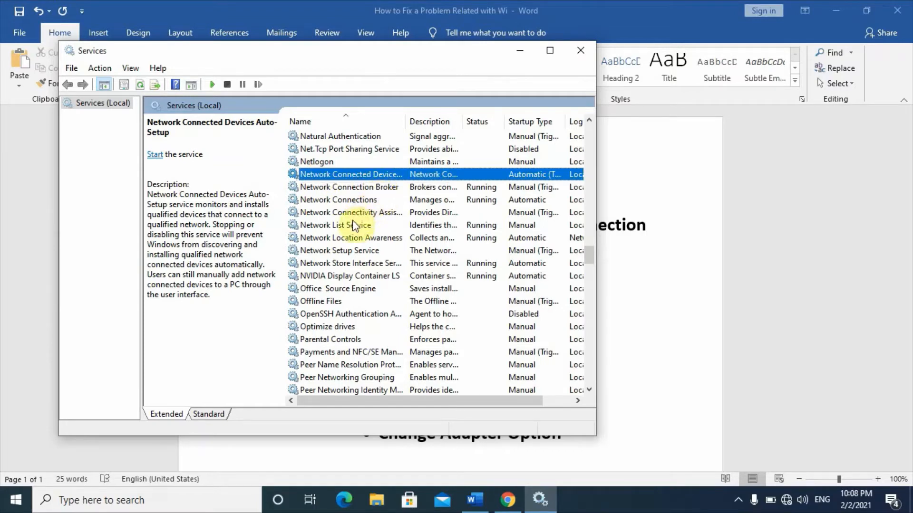
# - Set the Network Connectivity Assistant service's startup type to Automatic, try to start the service, and save its properties
pyautogui.click(373, 214)
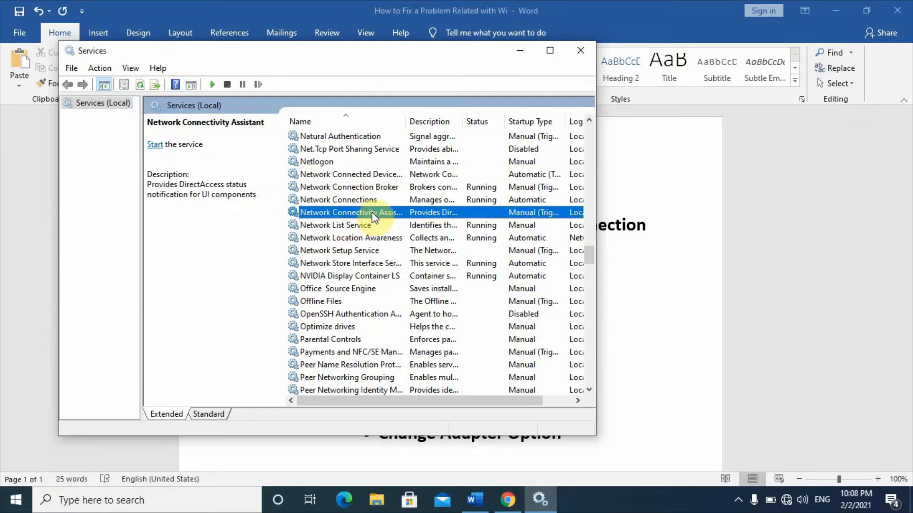
pyautogui.rightClick(372, 212)
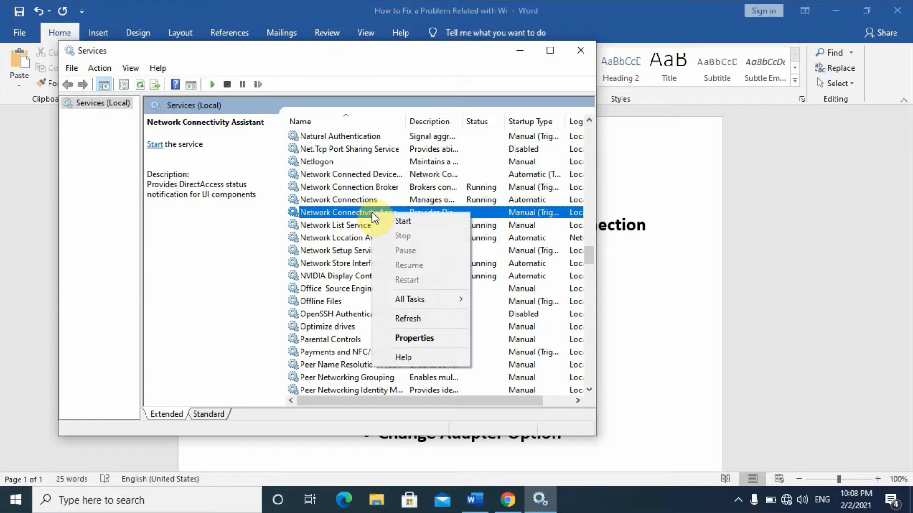
pyautogui.click(418, 340)
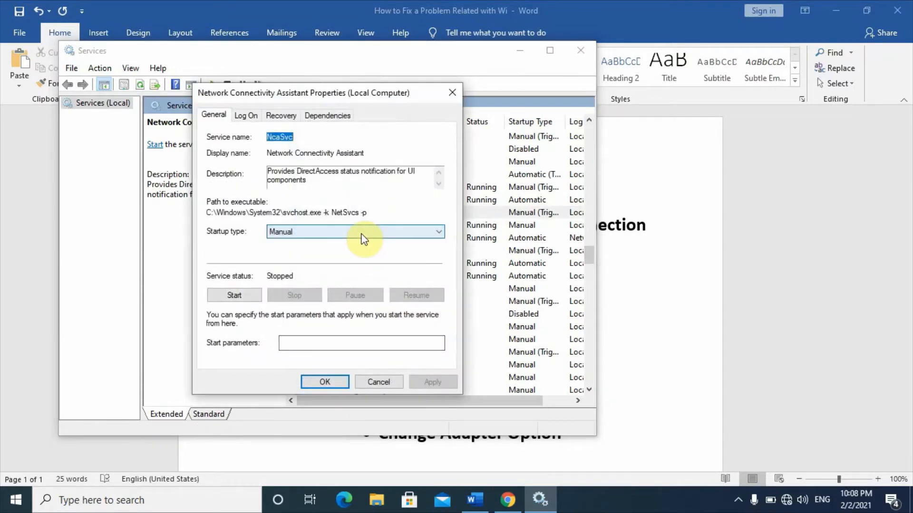
pyautogui.click(364, 239)
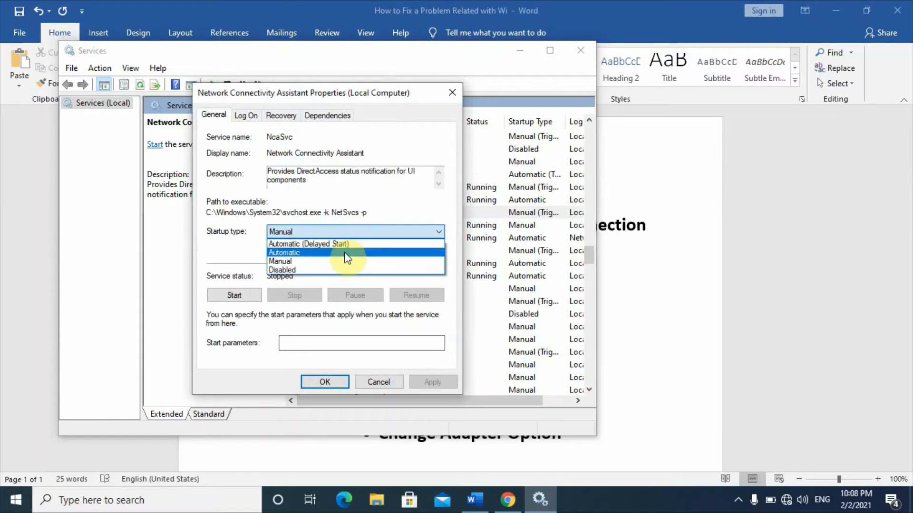
pyautogui.click(349, 251)
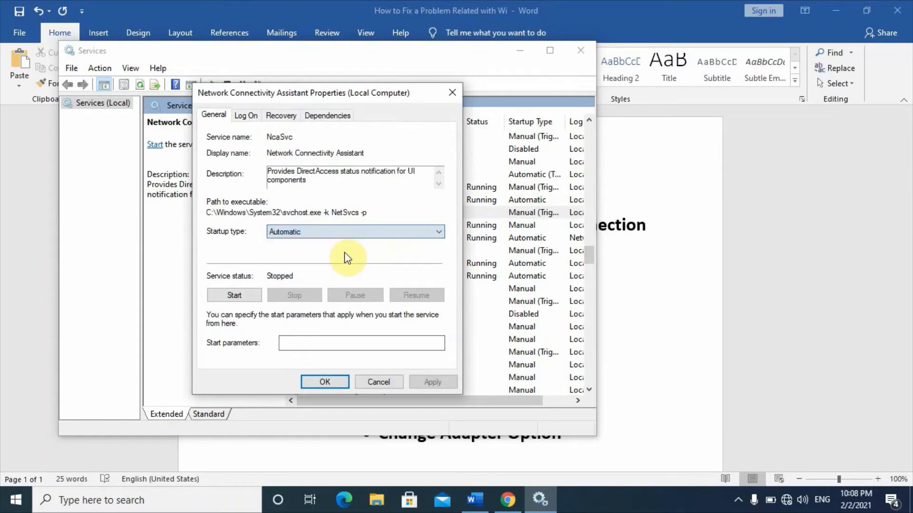
pyautogui.click(240, 295)
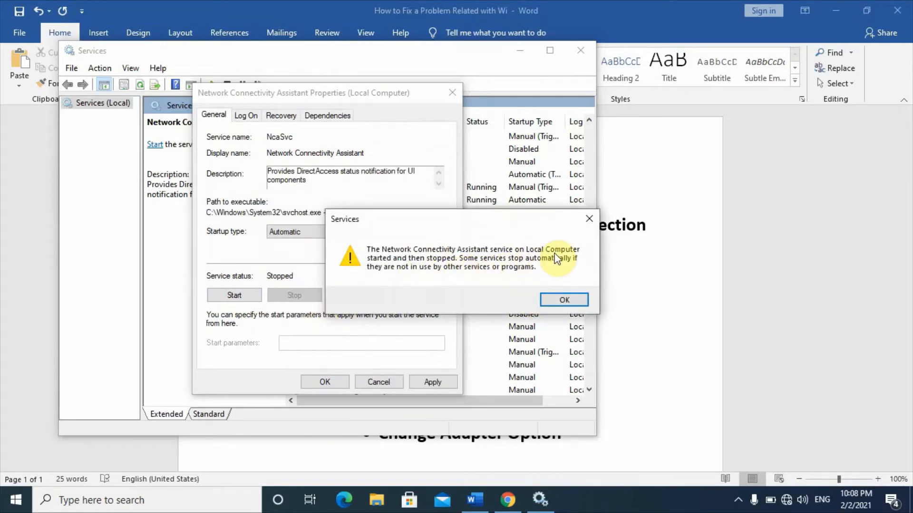
pyautogui.click(559, 298)
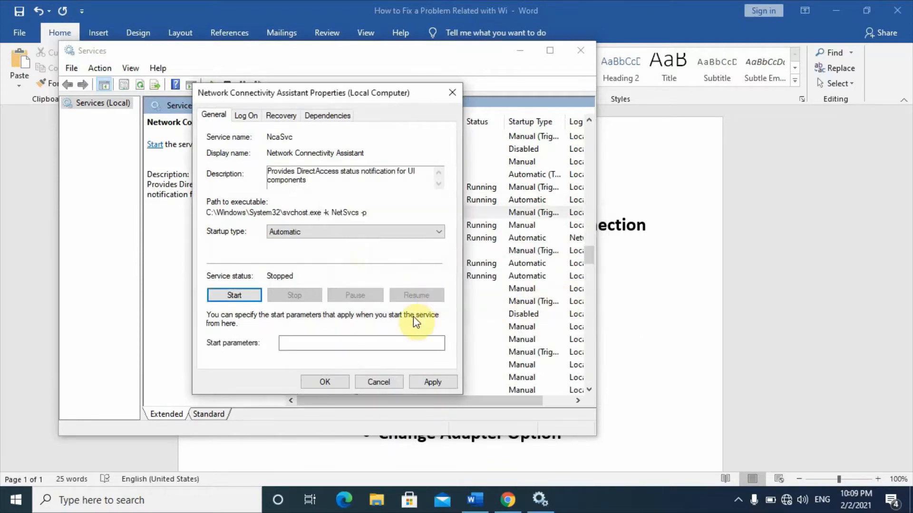
pyautogui.click(342, 379)
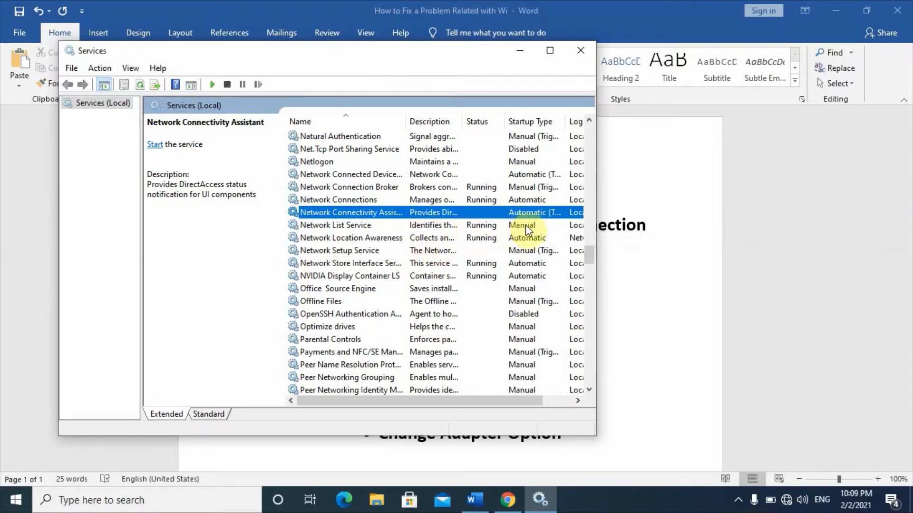
# - Set the Network List Service's startup type to Automatic and save its properties
pyautogui.click(463, 226)
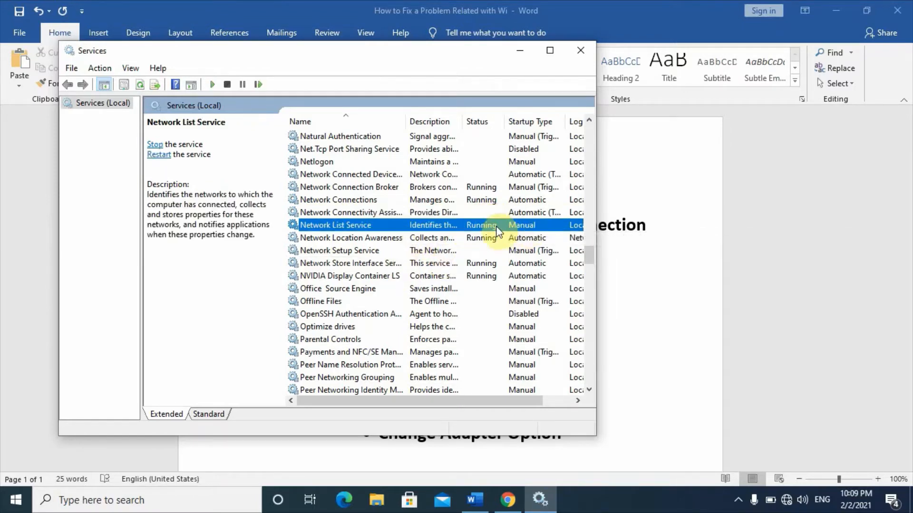
pyautogui.rightClick(461, 225)
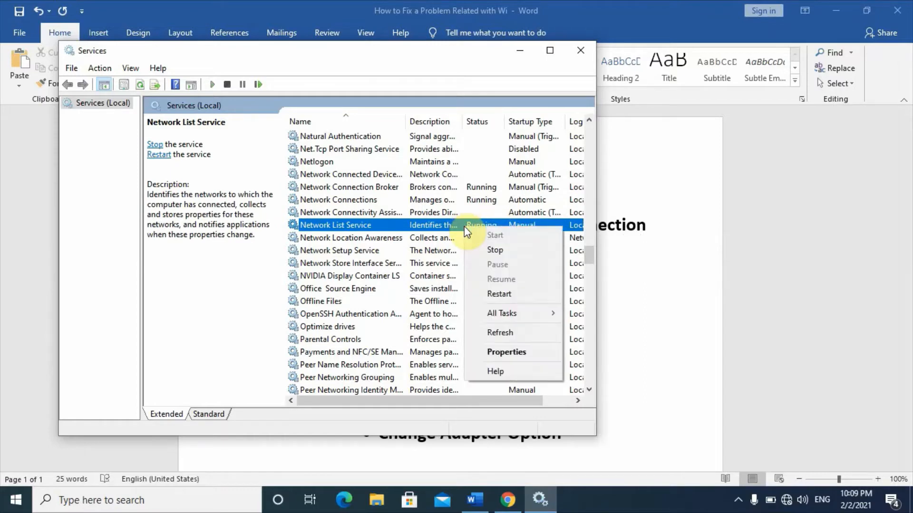
pyautogui.click(492, 354)
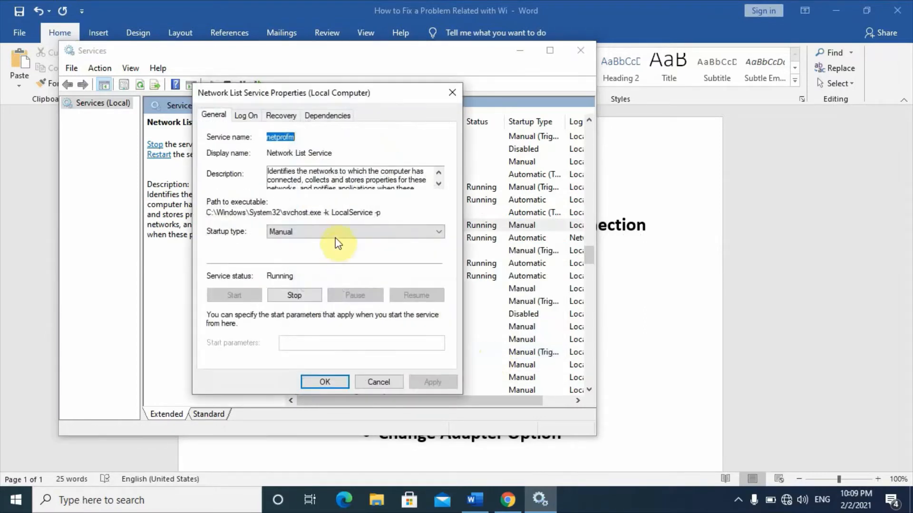
pyautogui.click(337, 234)
pyautogui.click(334, 253)
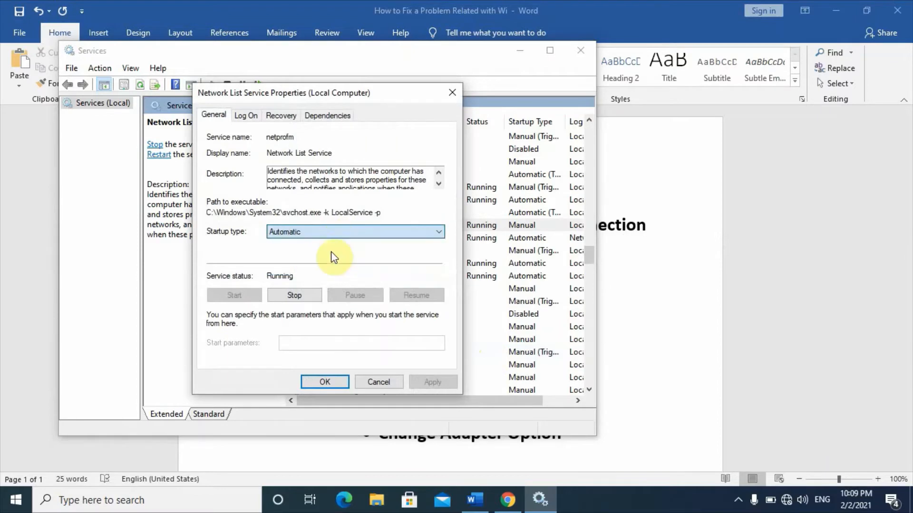
pyautogui.click(342, 383)
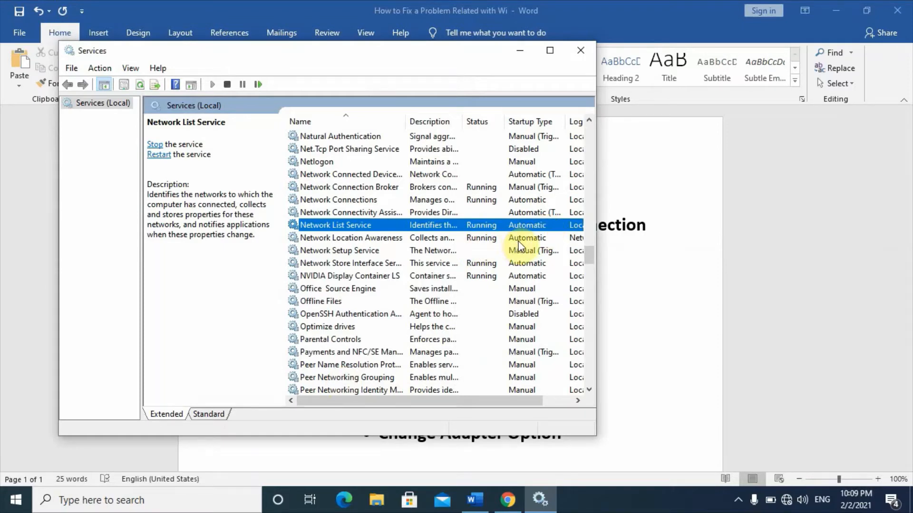
# - Set the Network Setup Service's startup type to Automatic, start and stop the service, and save its properties
pyautogui.click(353, 253)
pyautogui.rightClick(353, 253)
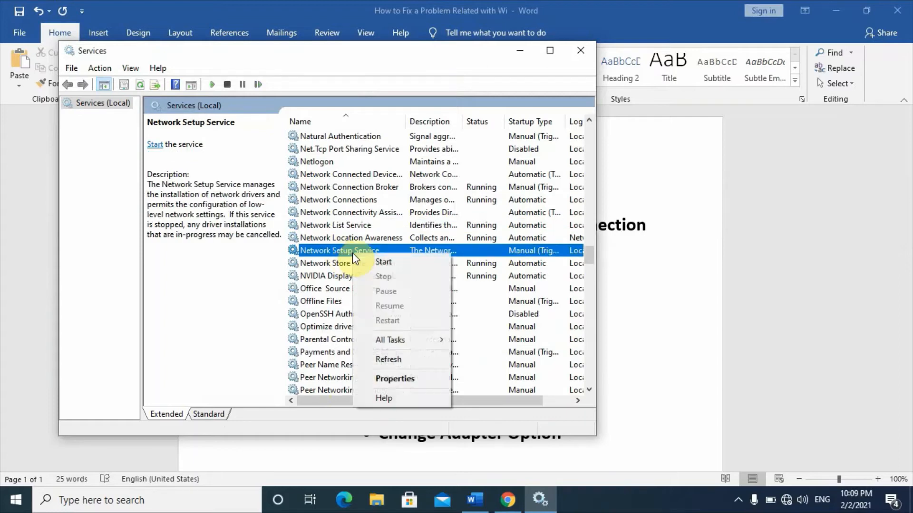
pyautogui.click(386, 378)
pyautogui.click(336, 232)
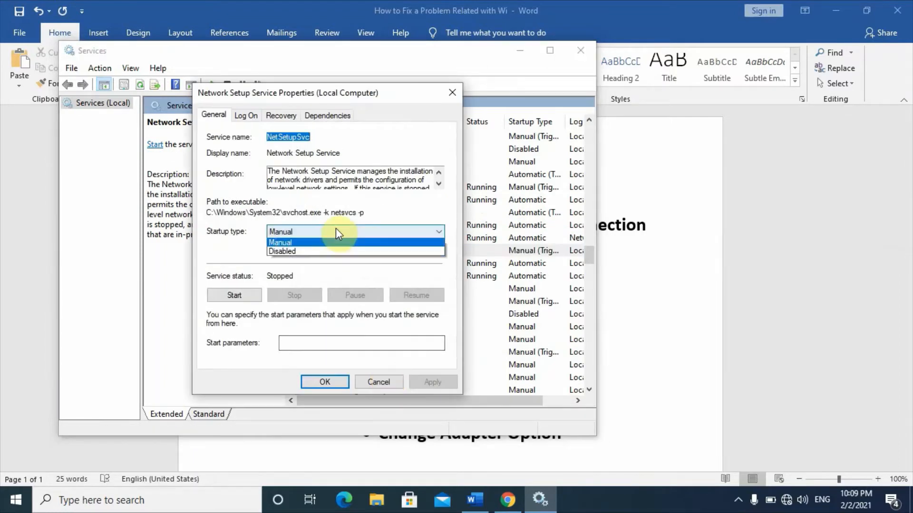
pyautogui.click(323, 251)
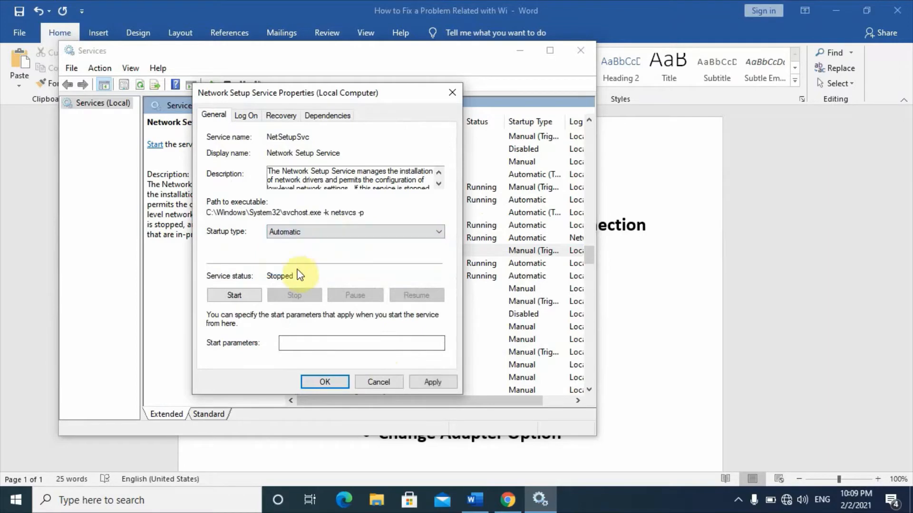
pyautogui.click(241, 294)
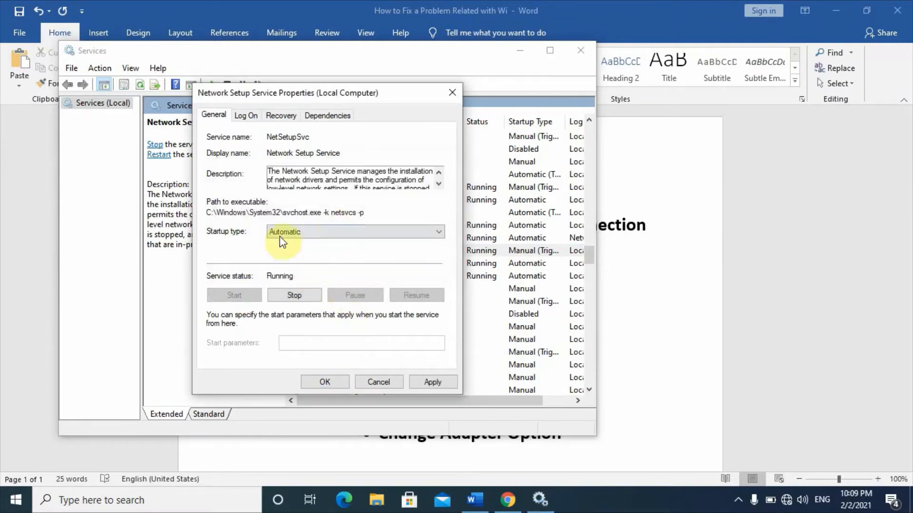
pyautogui.click(291, 295)
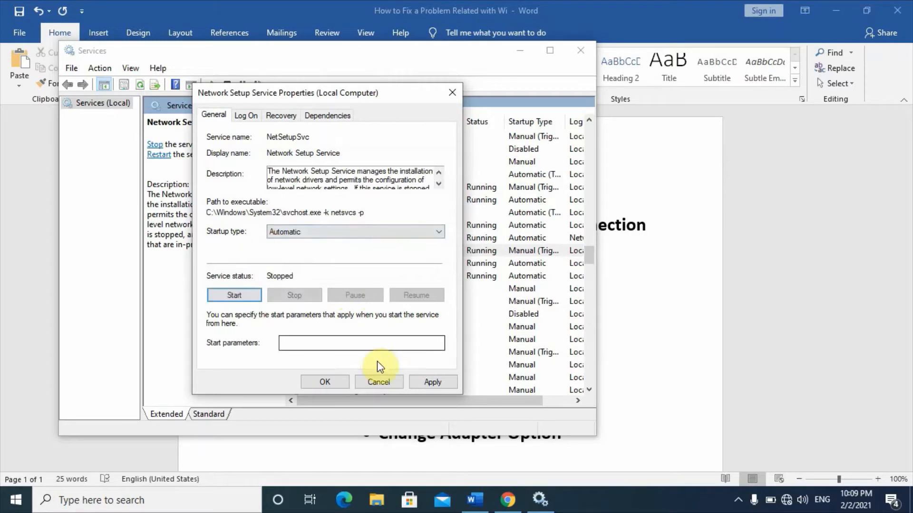
pyautogui.click(325, 382)
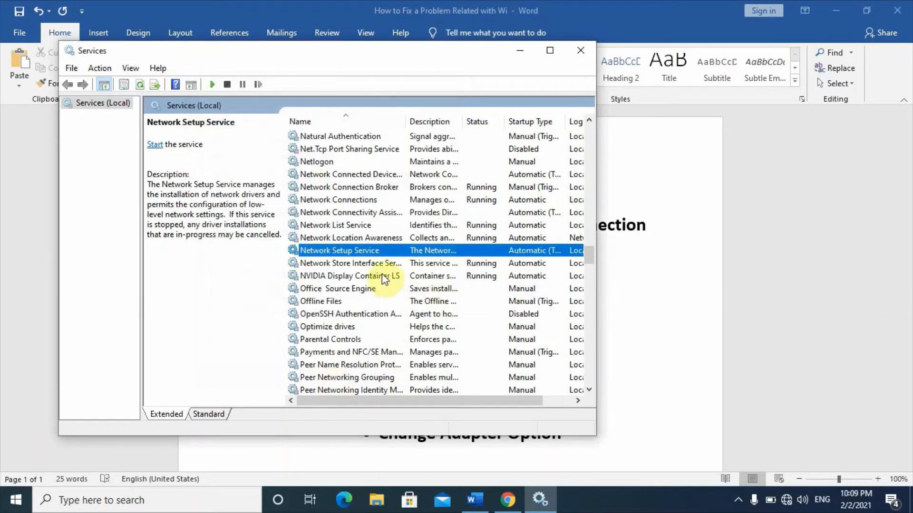
# - Reopen the Network Setup Service's properties, start the service and confirm
pyautogui.rightClick(461, 252)
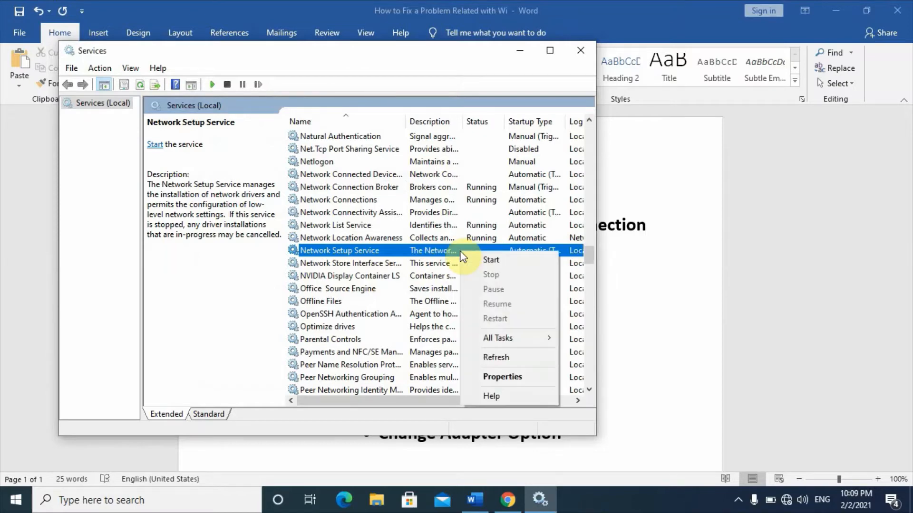
pyautogui.click(494, 375)
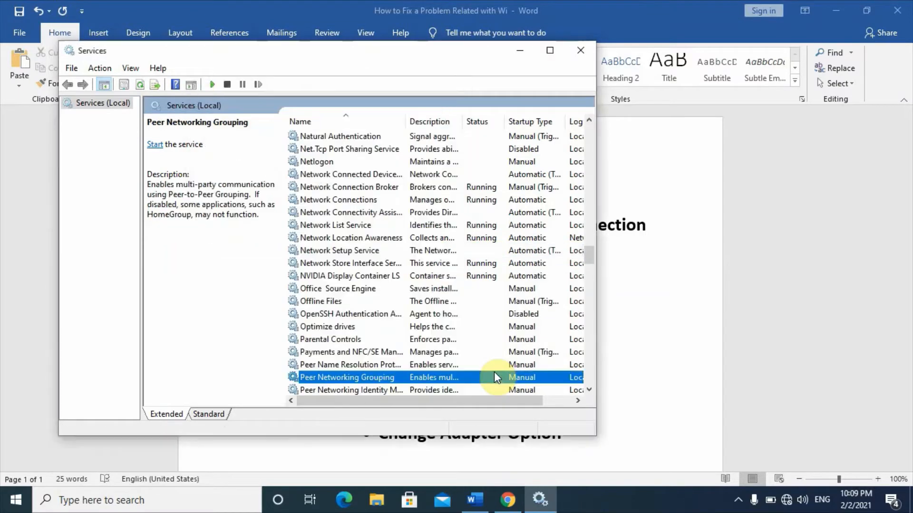
pyautogui.click(459, 253)
pyautogui.rightClick(455, 254)
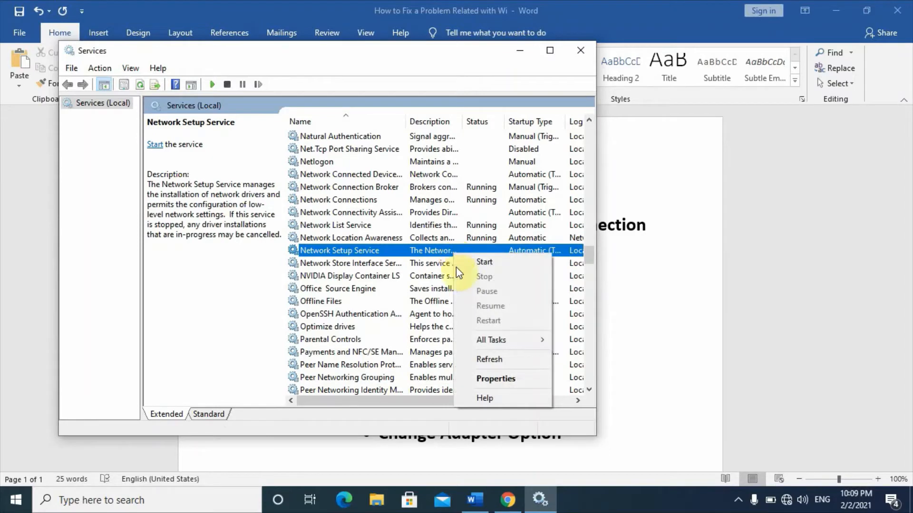
pyautogui.click(481, 379)
pyautogui.click(246, 296)
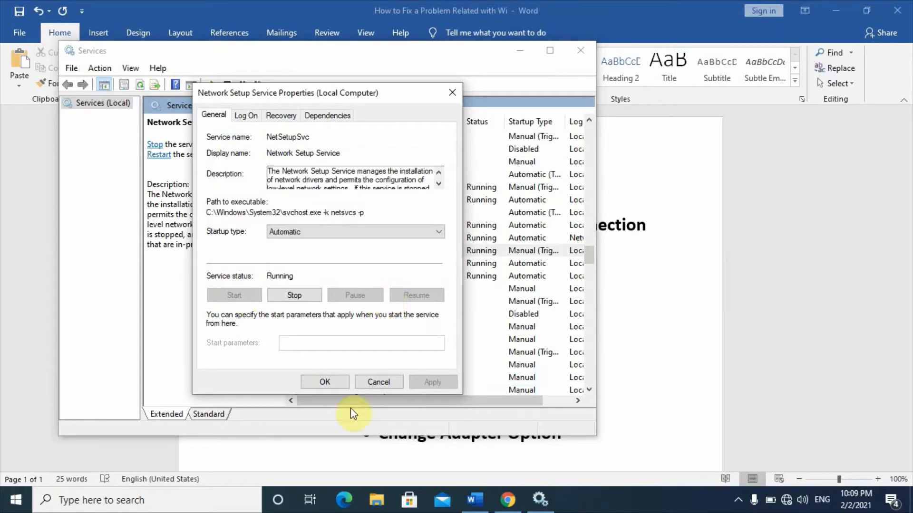
pyautogui.click(324, 382)
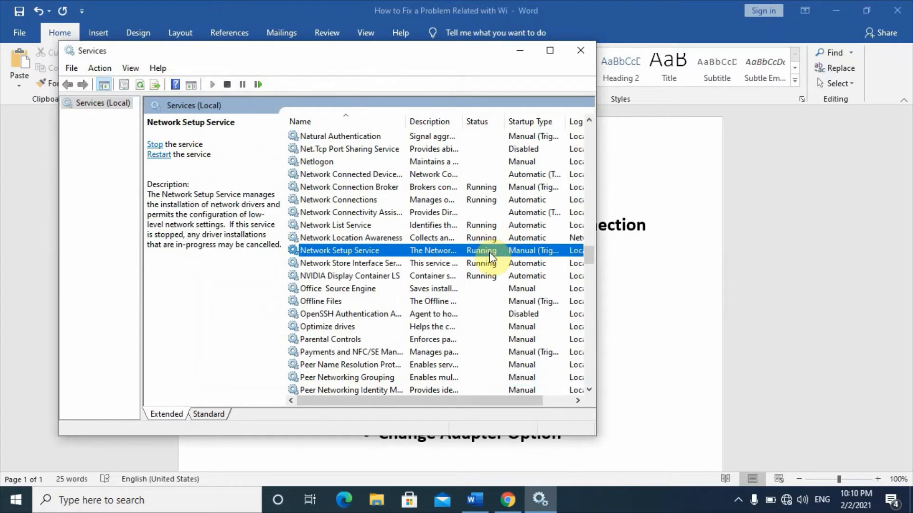
# - Check the outline in Word for the next item, and find the services starting with W in the Services list
pyautogui.click(453, 212)
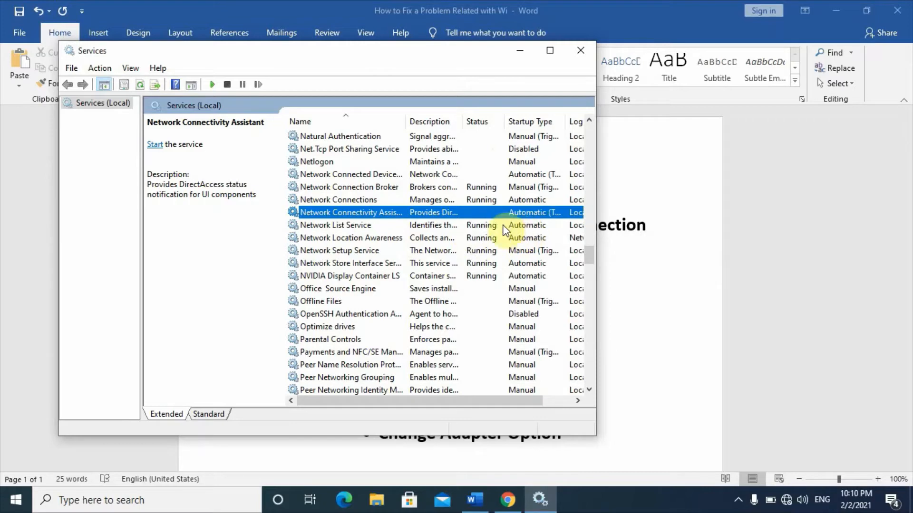
pyautogui.click(518, 53)
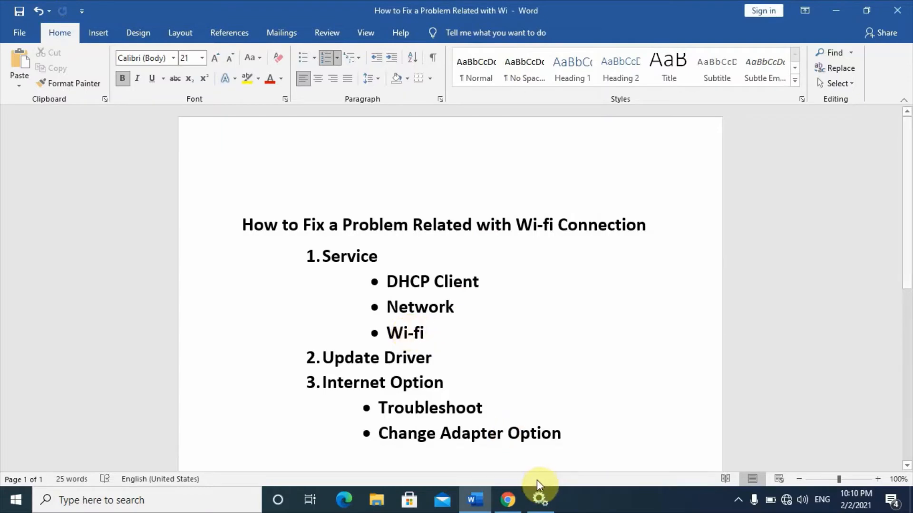
pyautogui.click(539, 500)
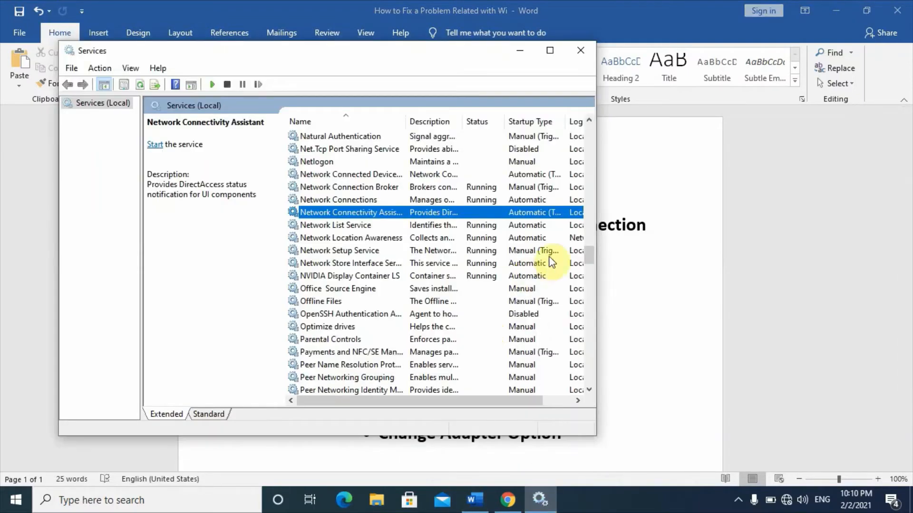
pyautogui.scroll(-2, 588, 264)
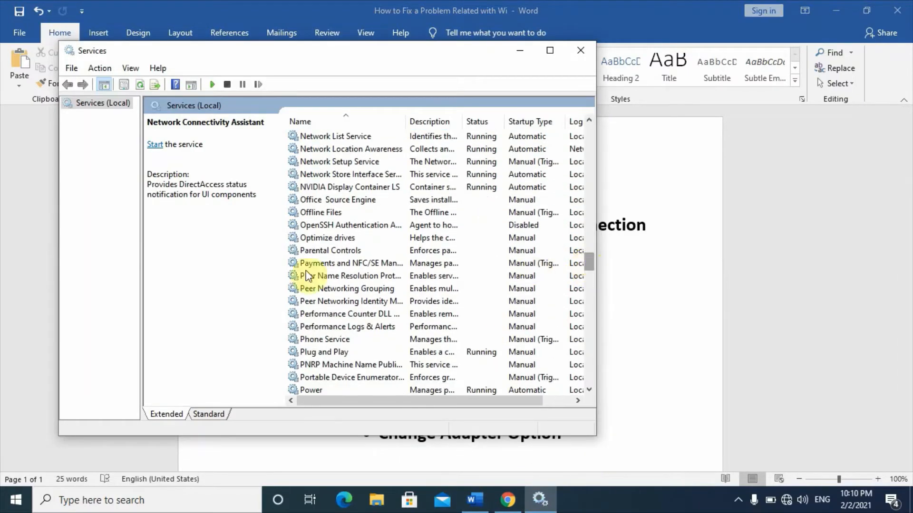
pyautogui.click(298, 271)
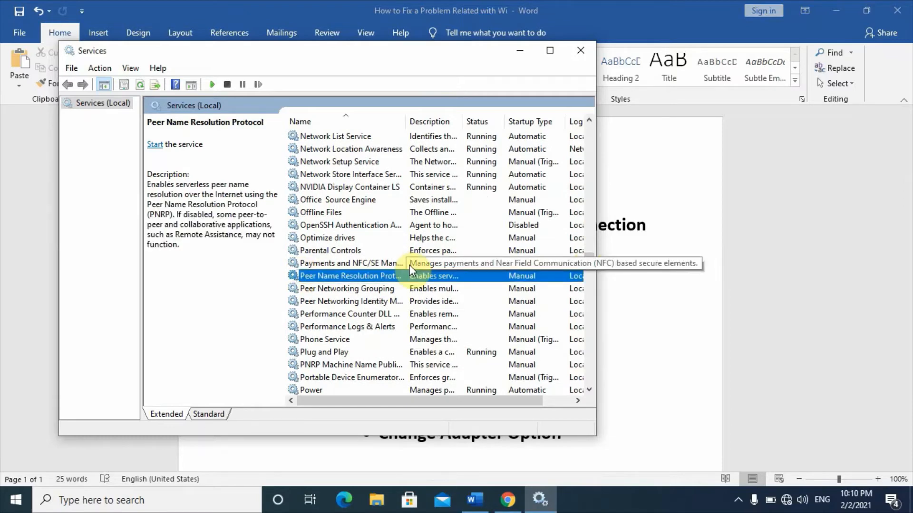
pyautogui.press('w')
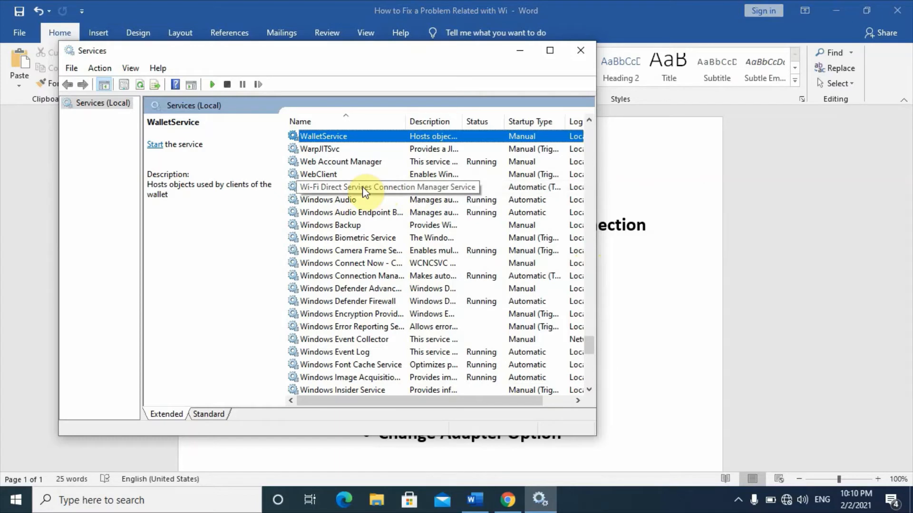
# - Start the Wi-Fi Direct Services Connection Manager Service from its properties, confirm, and close the Services window
pyautogui.click(398, 191)
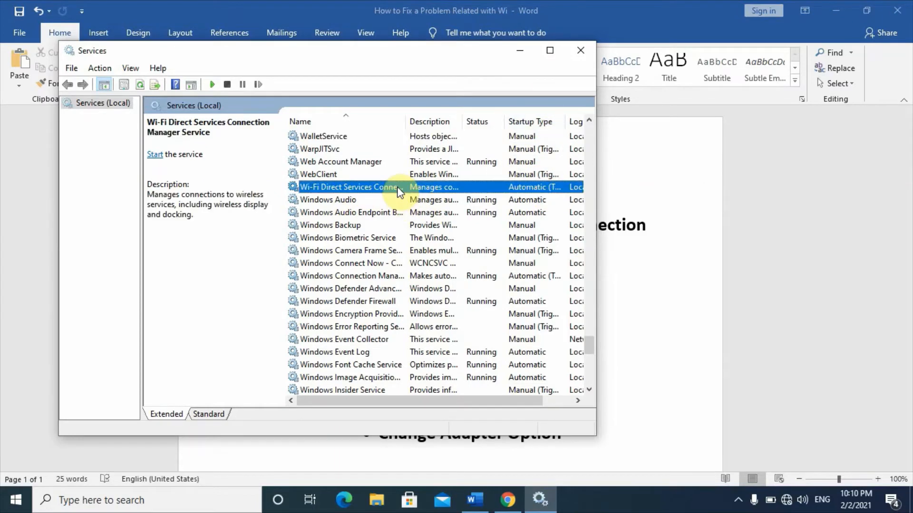
pyautogui.rightClick(398, 190)
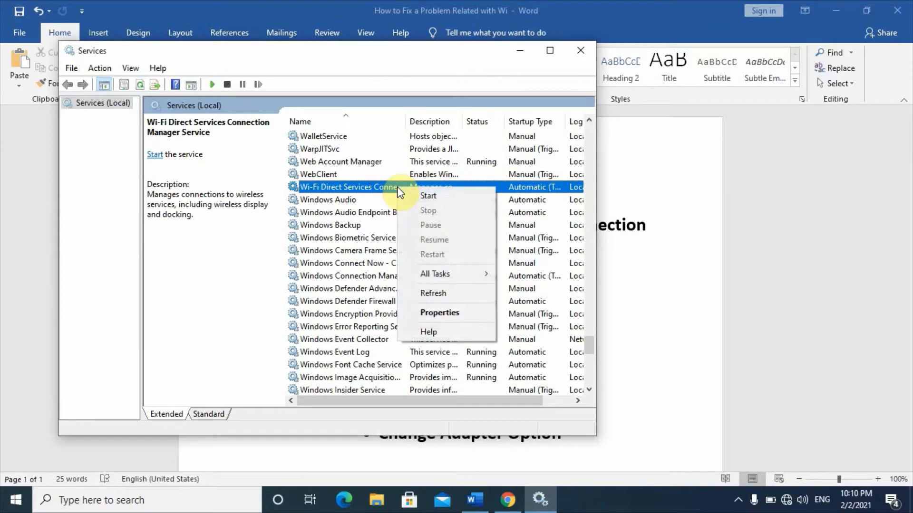
pyautogui.click(435, 316)
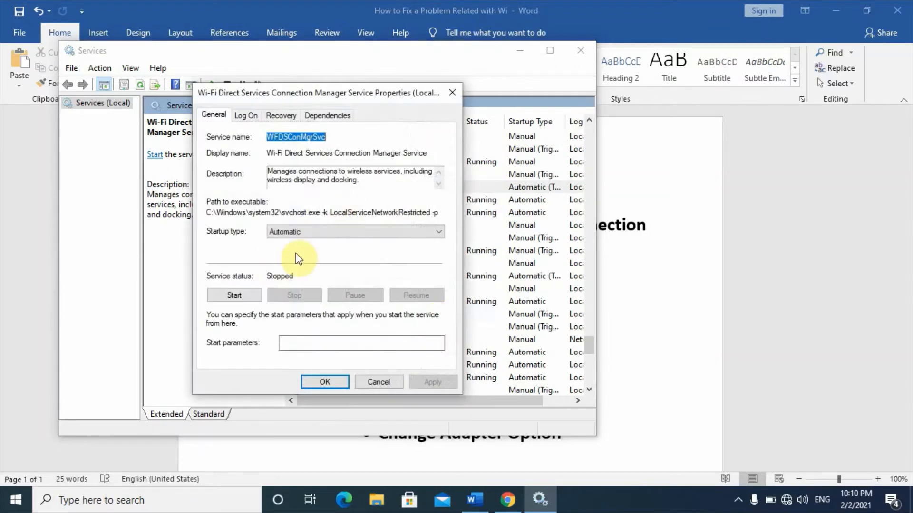
pyautogui.click(240, 293)
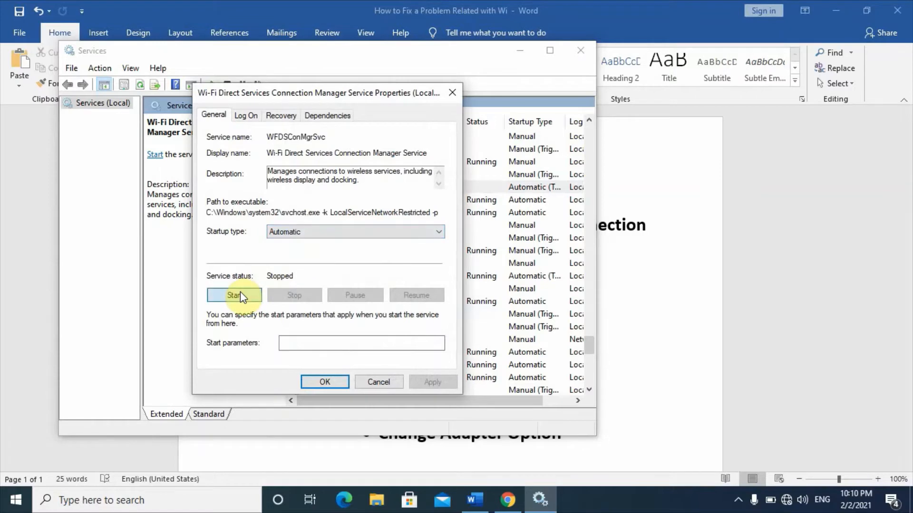
pyautogui.click(240, 294)
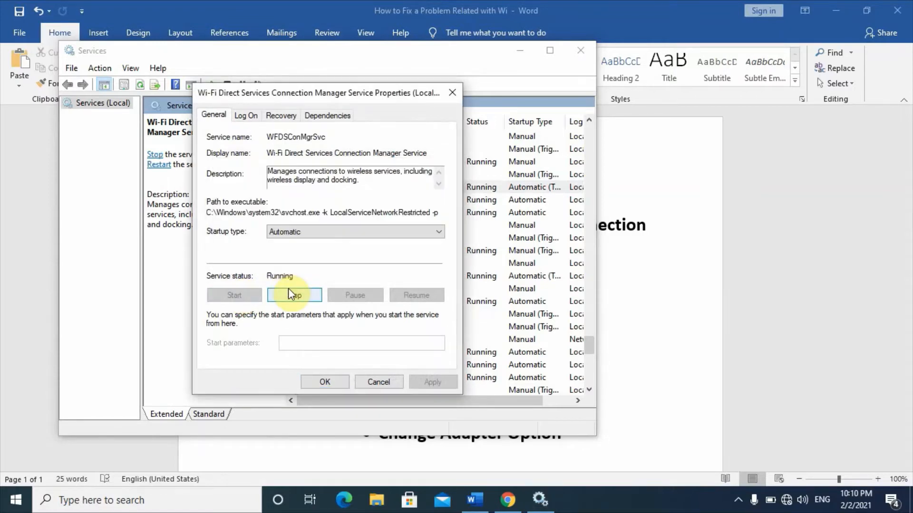
pyautogui.click(325, 382)
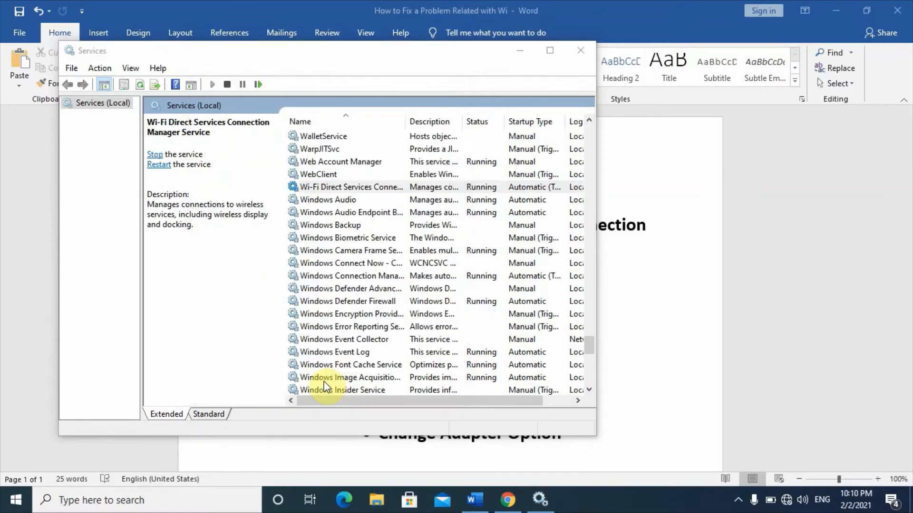
pyautogui.click(361, 188)
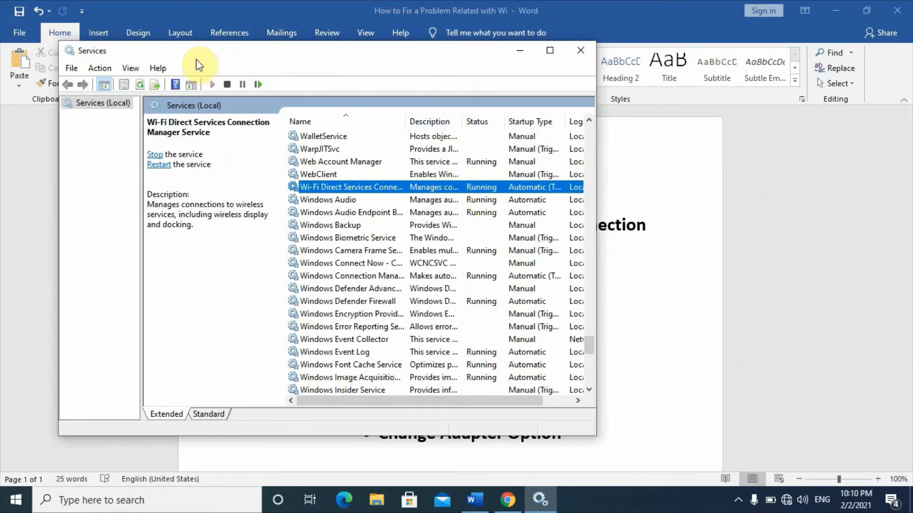
pyautogui.click(577, 56)
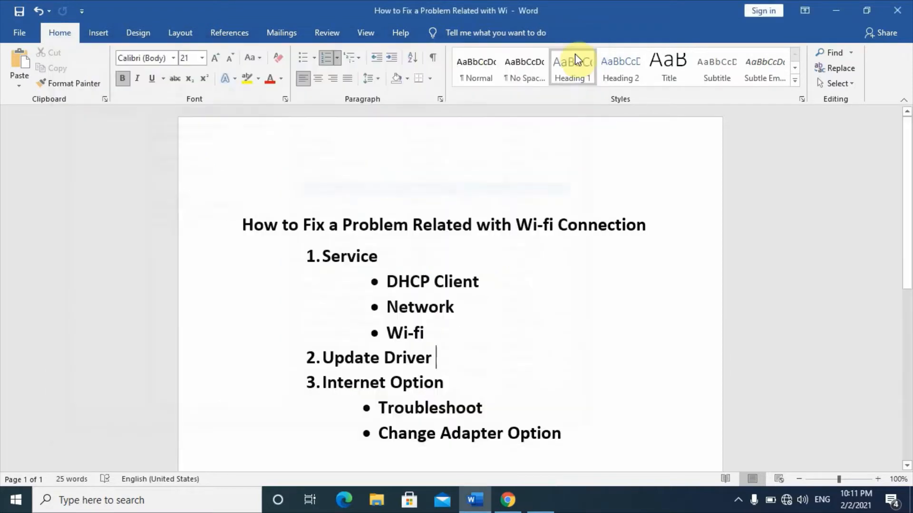
# - Add a separate line reading "Restart" below the Wi-fi item in the Word outline, and check the available network connections
pyautogui.click(445, 332)
pyautogui.press('Return')
pyautogui.press('Return')
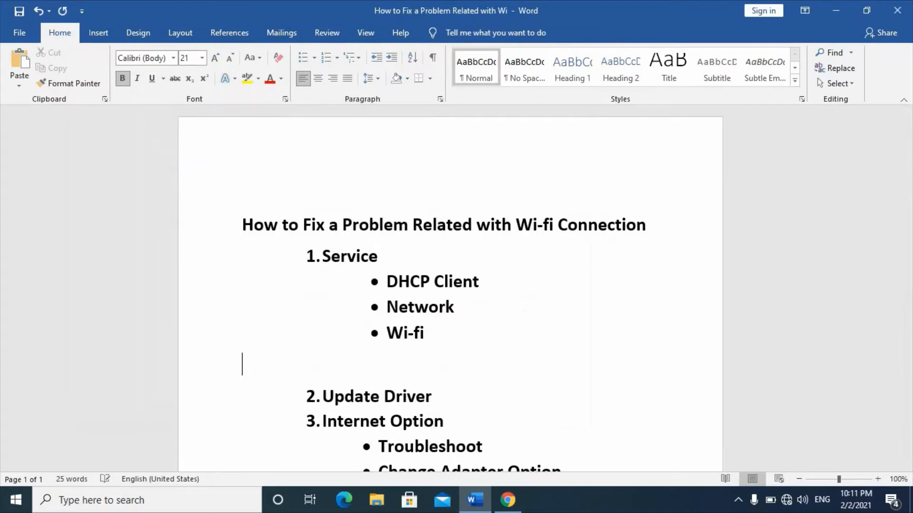
pyautogui.write('restart')
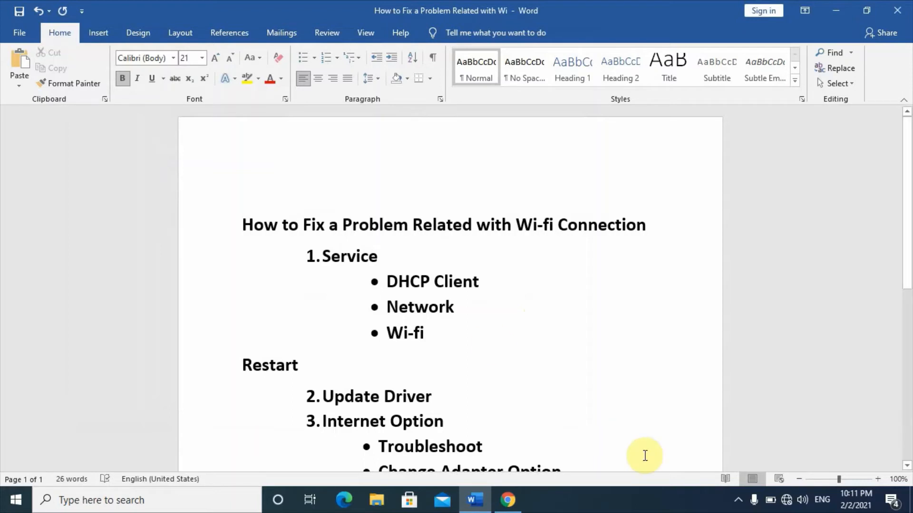
pyautogui.click(794, 502)
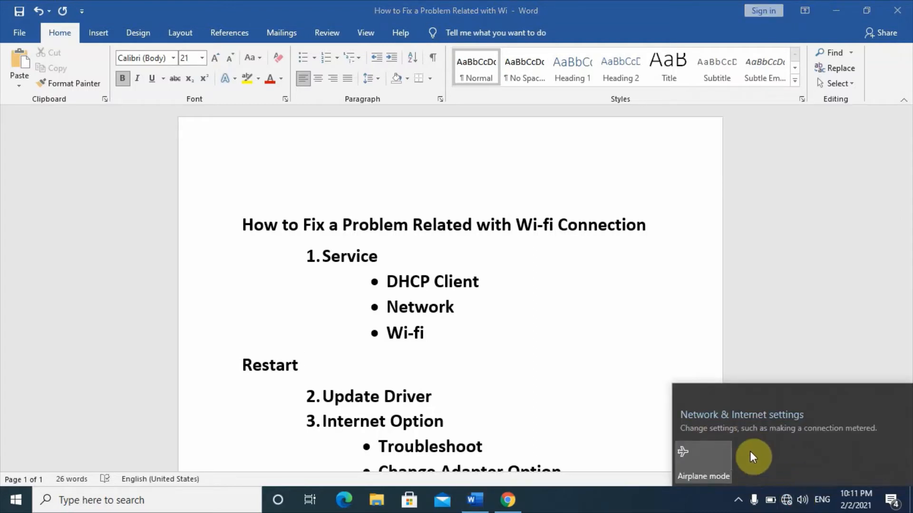
pyautogui.click(431, 407)
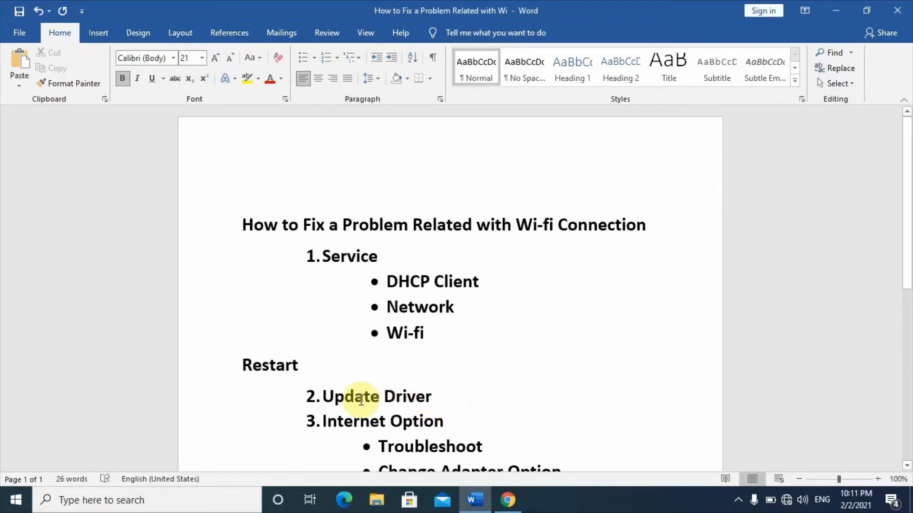
# - Search Windows for "device", open Device Manager and expand the Network adapters category
pyautogui.click(113, 506)
pyautogui.write('device')
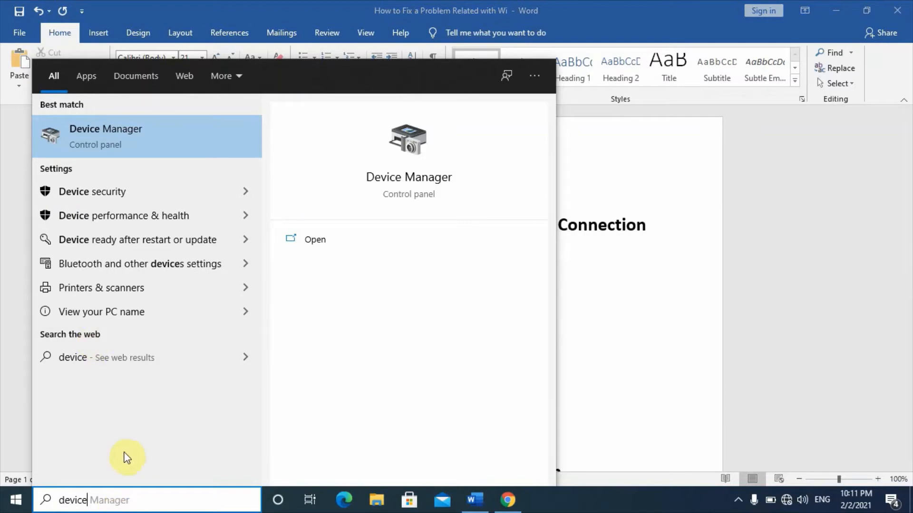
pyautogui.click(143, 134)
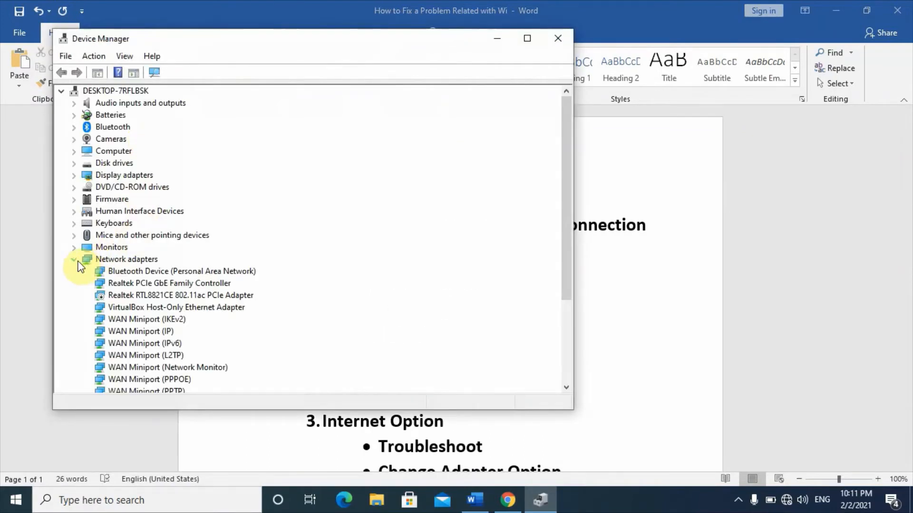
pyautogui.click(75, 260)
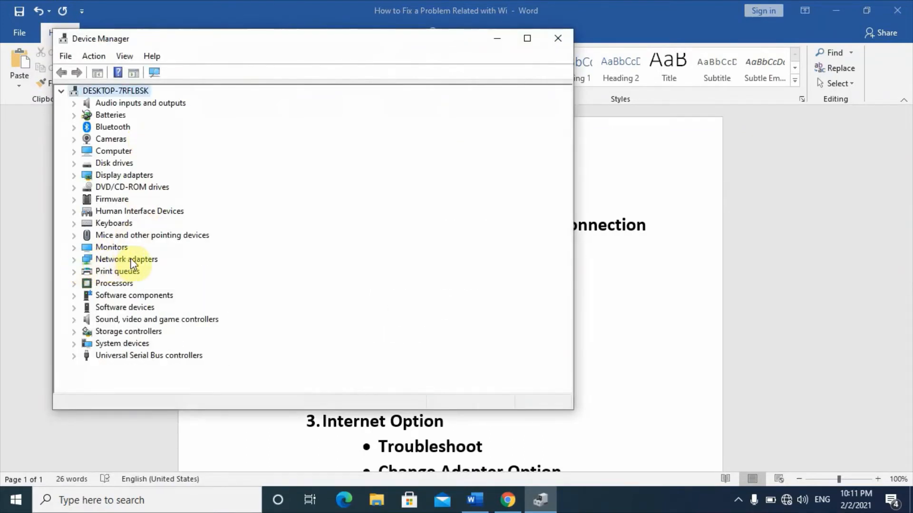
pyautogui.click(74, 259)
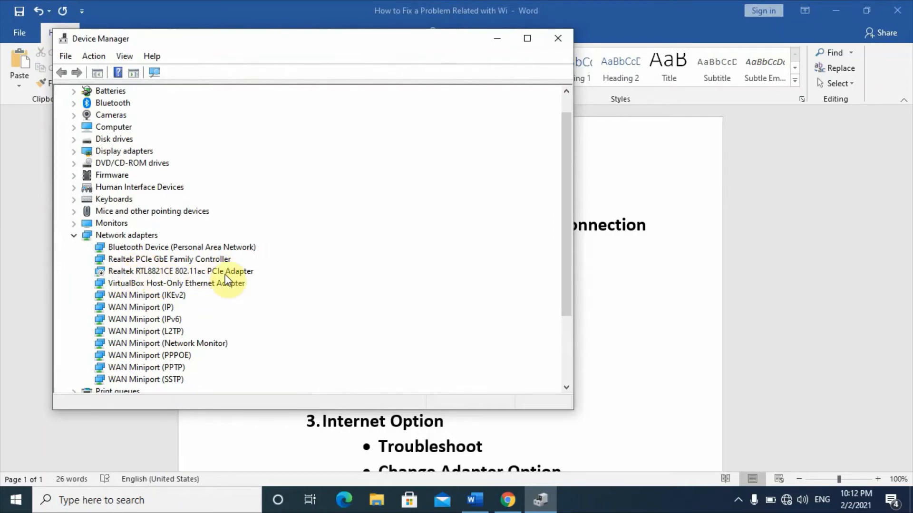
# - Update the Realtek RTL8821CE 802.11ac PCIe Adapter's driver with the automatic driver search, and close Device Manager
pyautogui.click(237, 270)
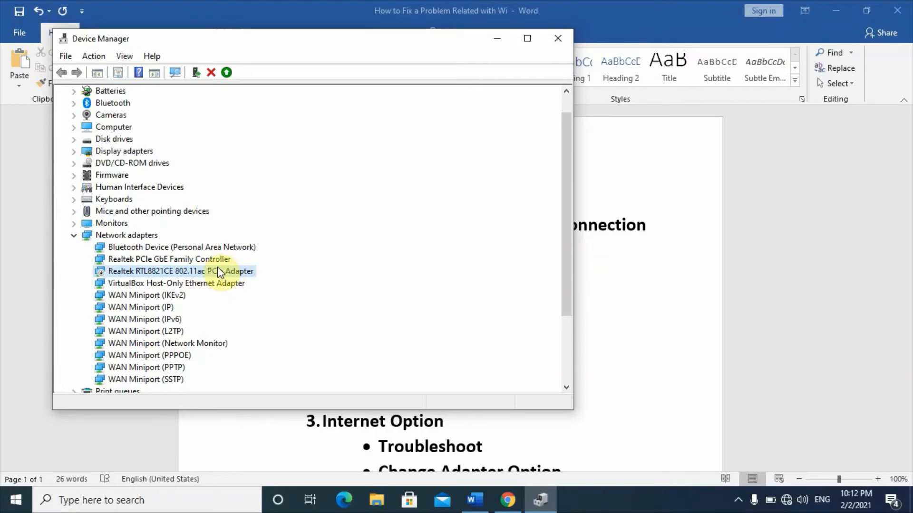
pyautogui.rightClick(243, 274)
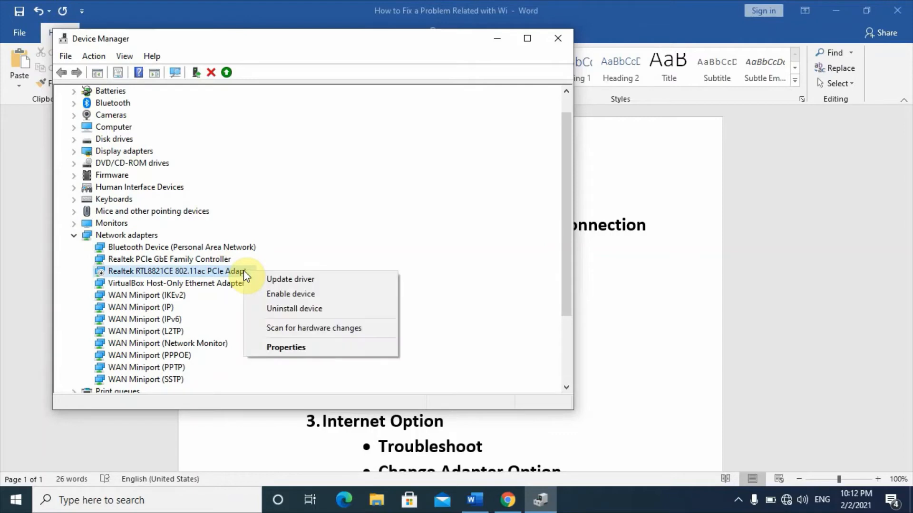
pyautogui.click(291, 282)
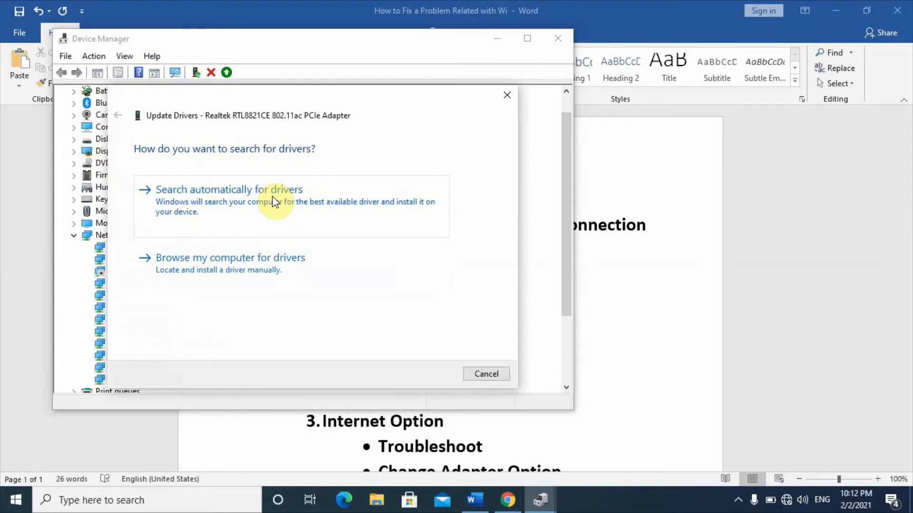
pyautogui.click(255, 221)
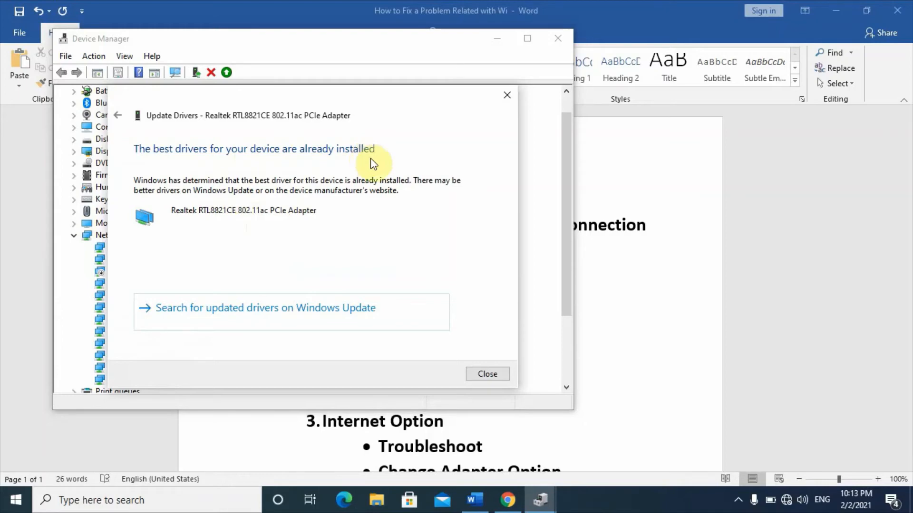
pyautogui.click(484, 374)
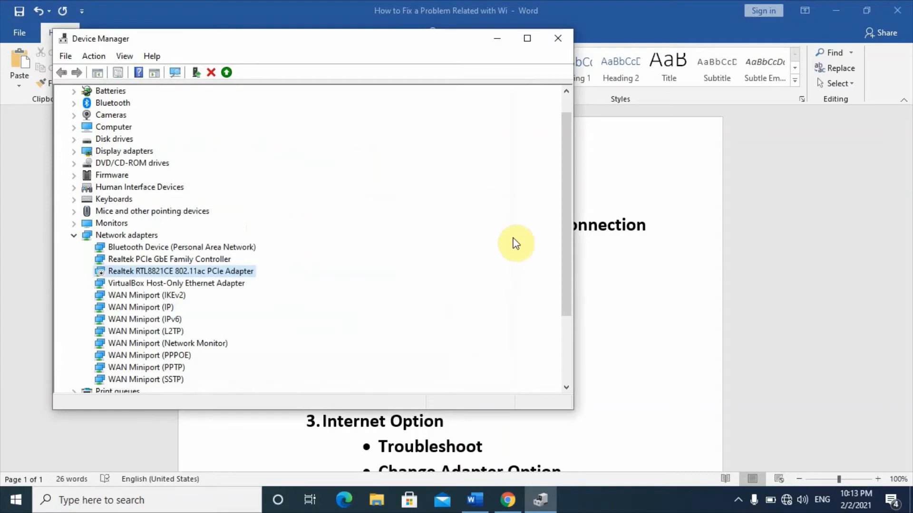
pyautogui.click(558, 39)
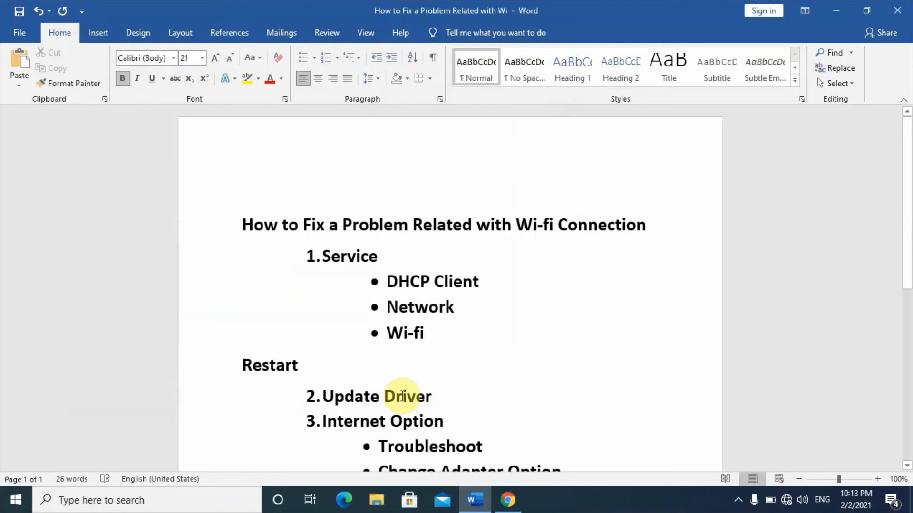
# - Check the available network connections, and look at the remaining items under Internet Option in the Word outline
pyautogui.click(787, 503)
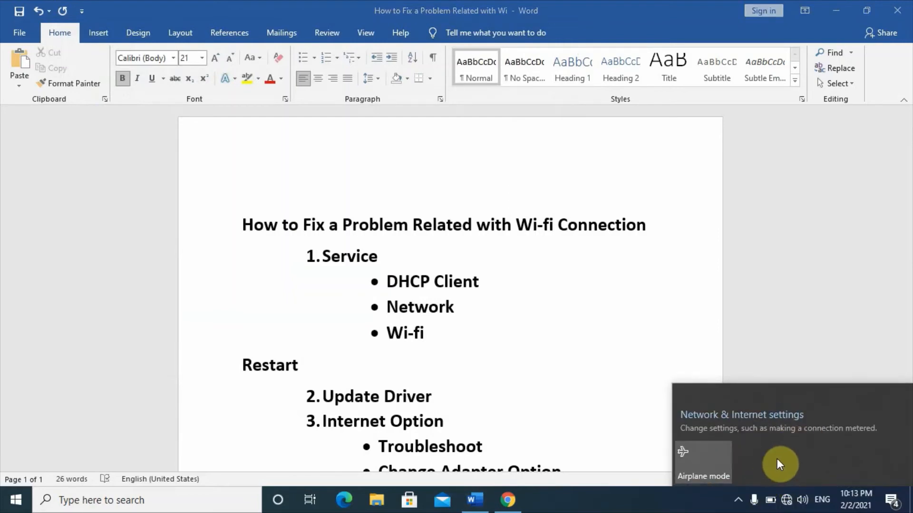
pyautogui.click(599, 393)
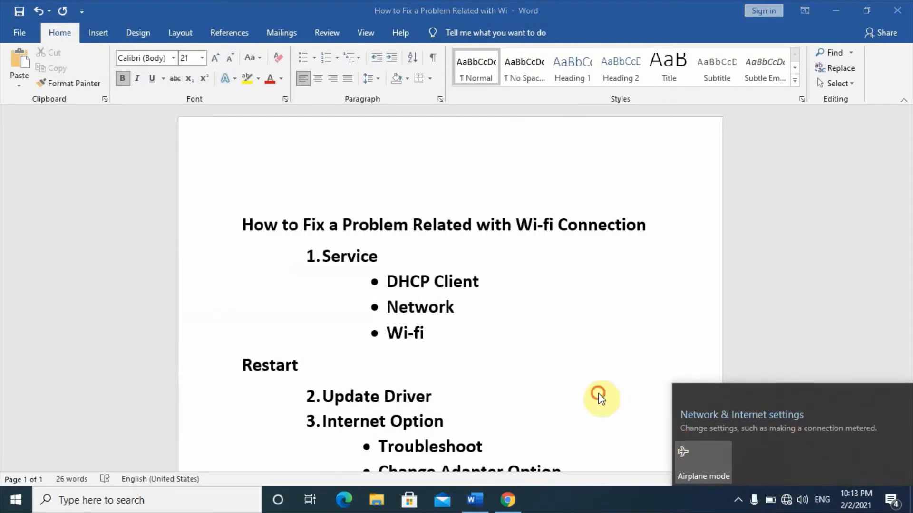
pyautogui.press('Down')
pyautogui.press('Down')
pyautogui.press('Down')
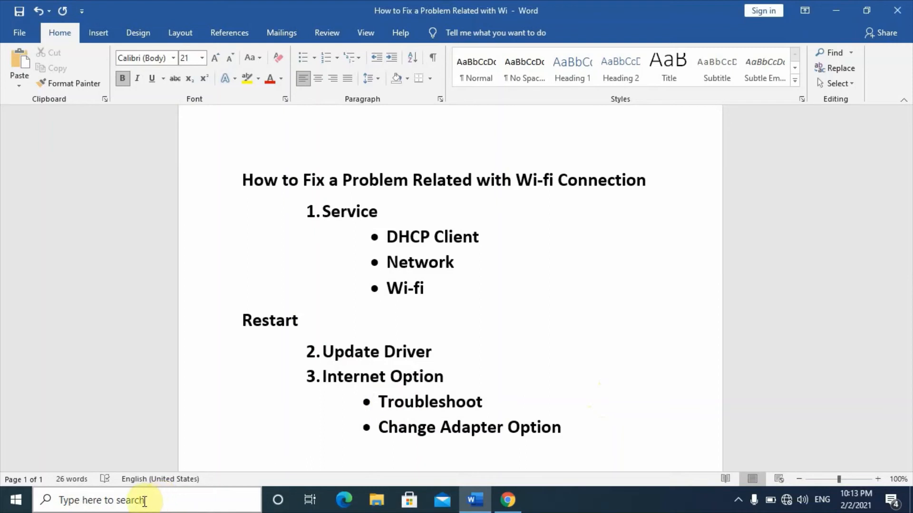
# - Search Windows for "setting", open the Settings app and go to the Network & Internet category
pyautogui.click(144, 500)
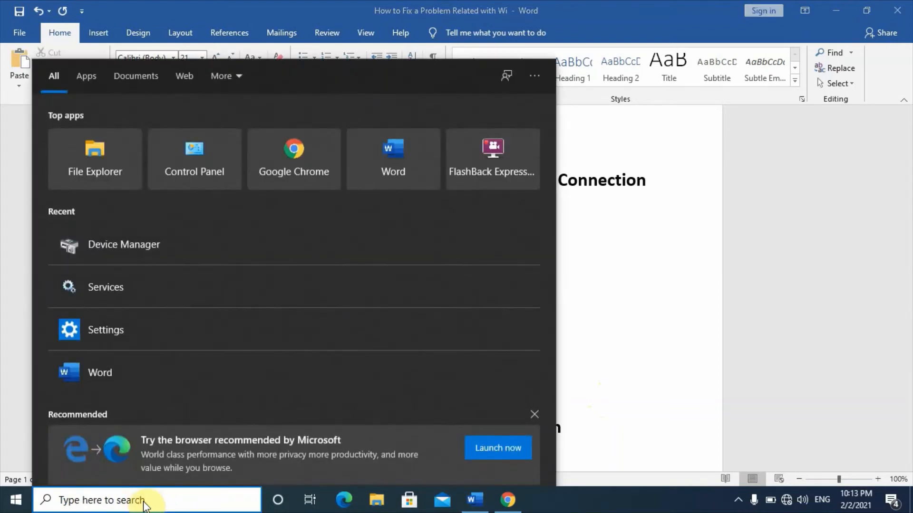
pyautogui.write('sett')
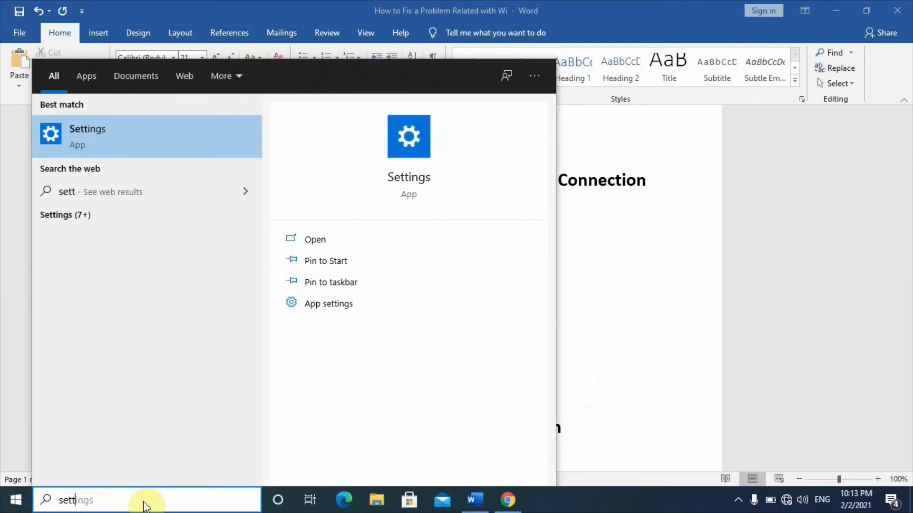
pyautogui.write('ing')
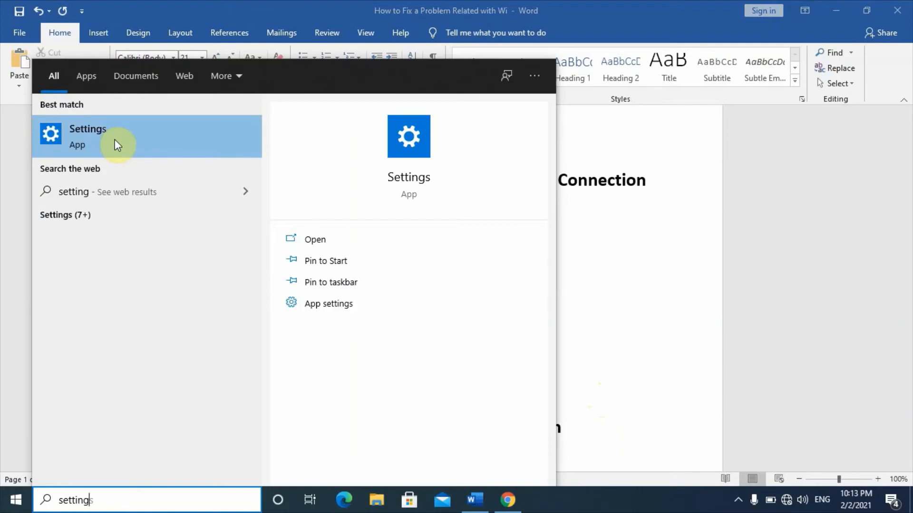
pyautogui.click(148, 138)
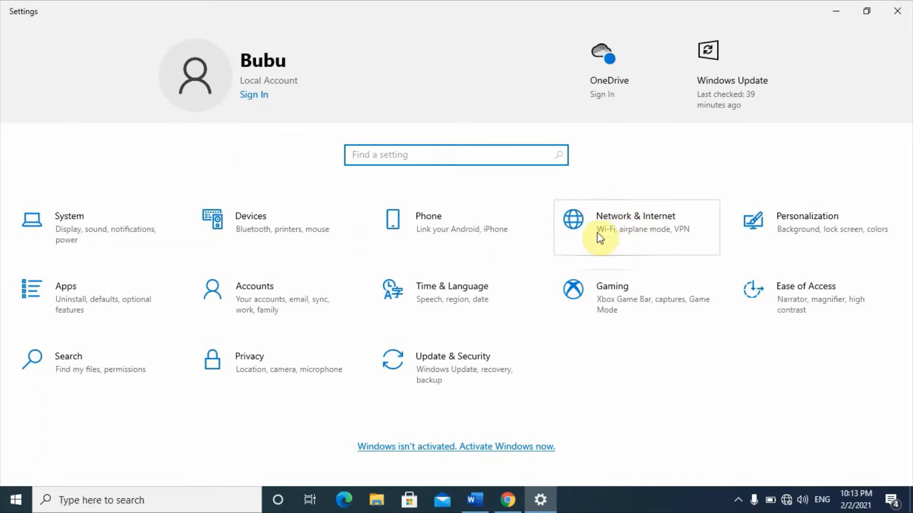
pyautogui.click(627, 232)
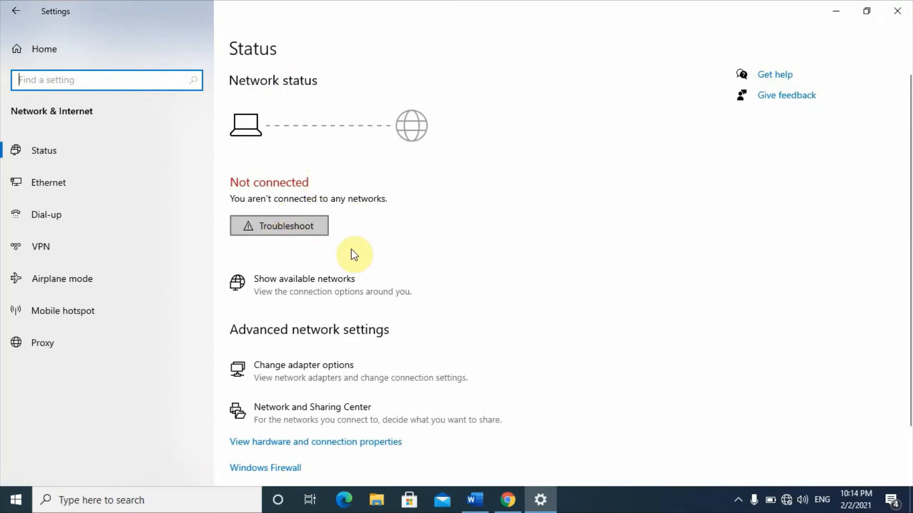
# - Check the Word outline, and run the network troubleshooter from Settings on all network adapters, closing it when done
pyautogui.click(475, 500)
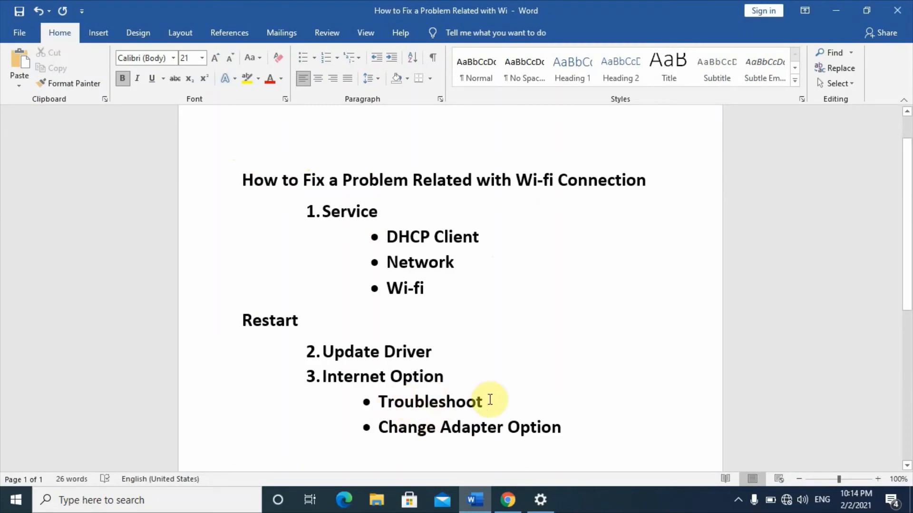
pyautogui.click(542, 502)
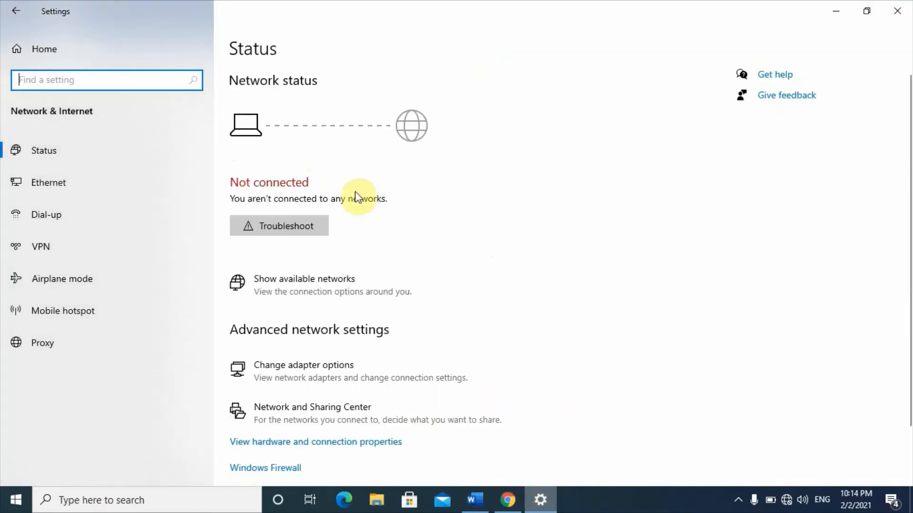
pyautogui.click(290, 228)
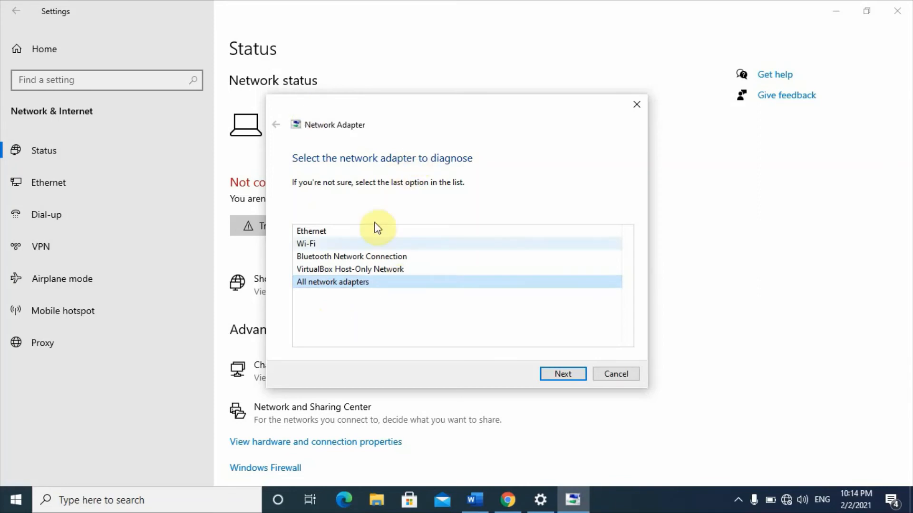
pyautogui.click(563, 376)
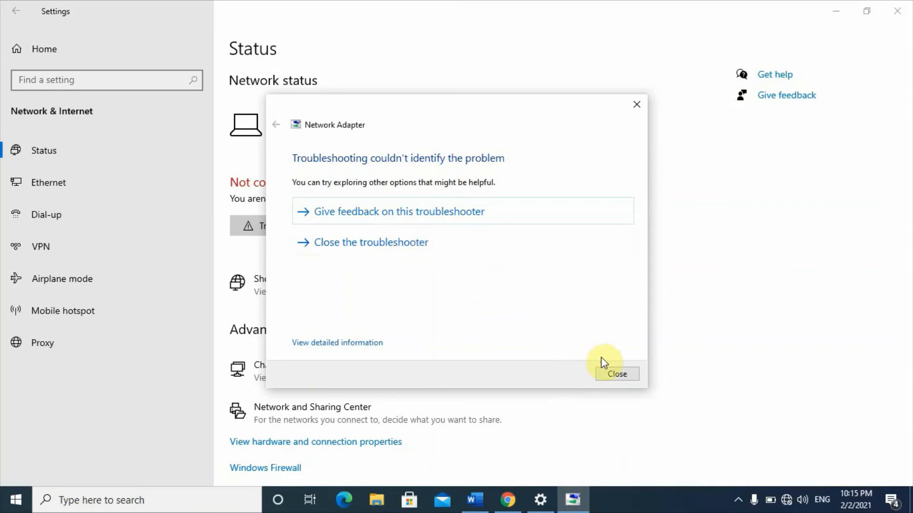
pyautogui.click(617, 374)
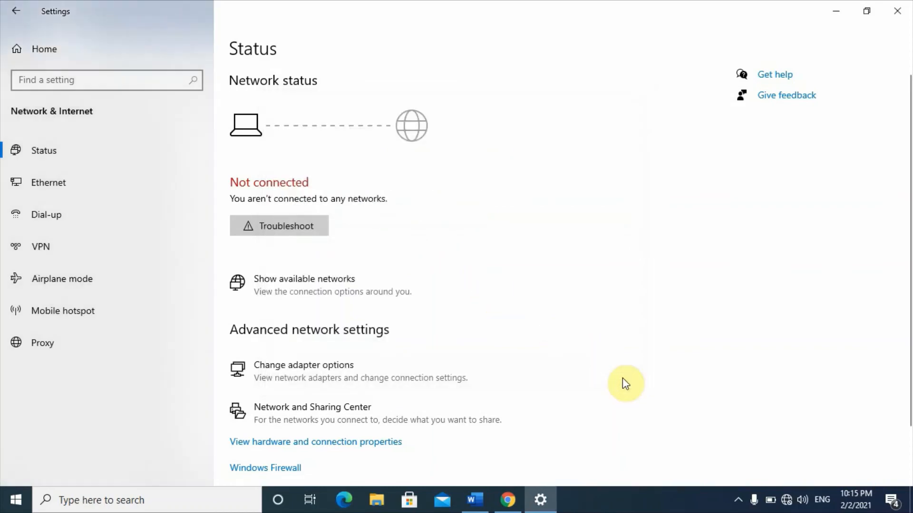
# - Check the next outline item in Word, and open the adapter options from the network status page in Settings
pyautogui.click(482, 507)
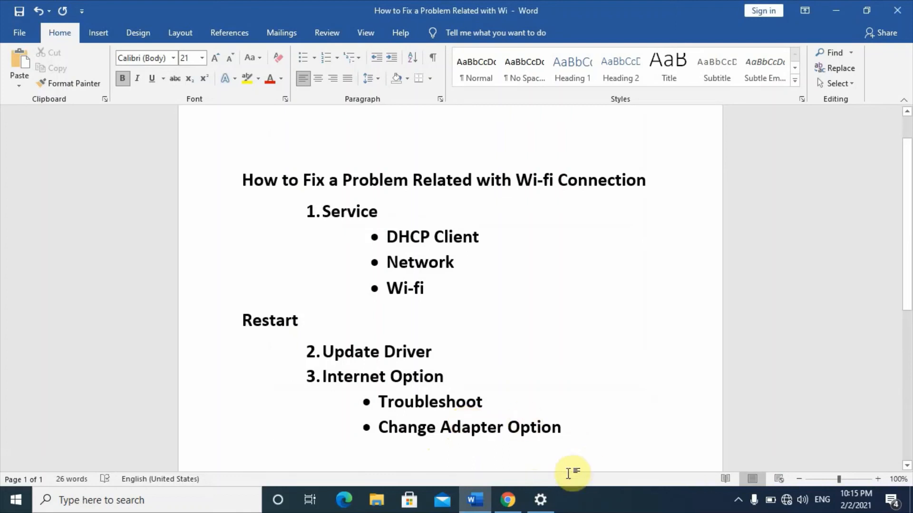
pyautogui.click(551, 504)
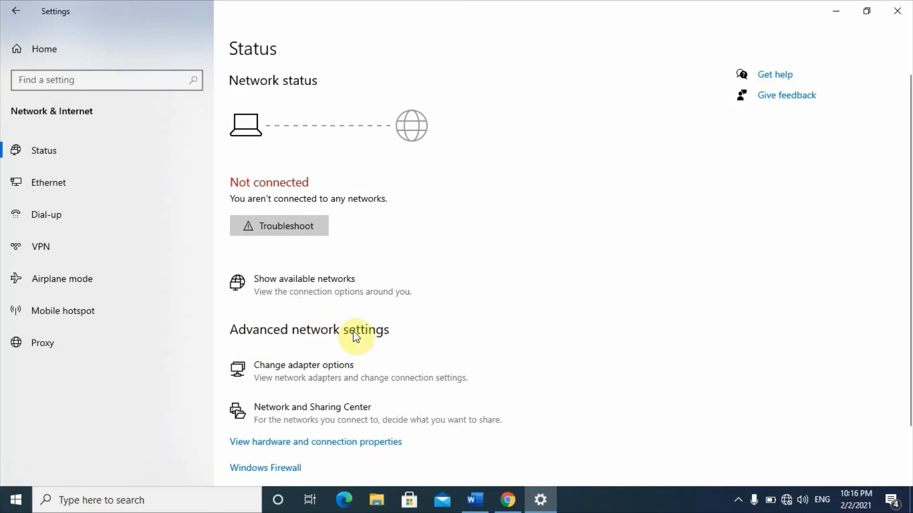
pyautogui.click(332, 371)
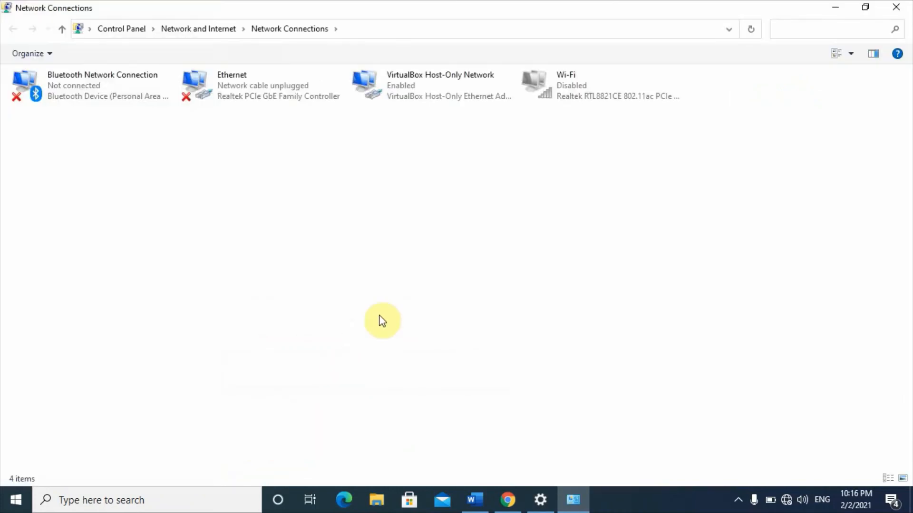
# - Enable the Wi-Fi adapter in Network Connections, and check the available wireless networks before returning to the Word outline
pyautogui.click(564, 90)
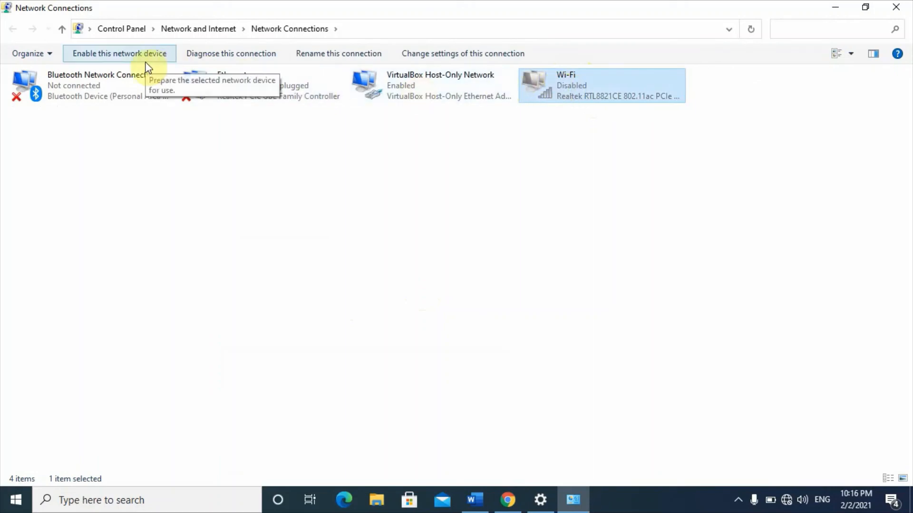
pyautogui.rightClick(604, 88)
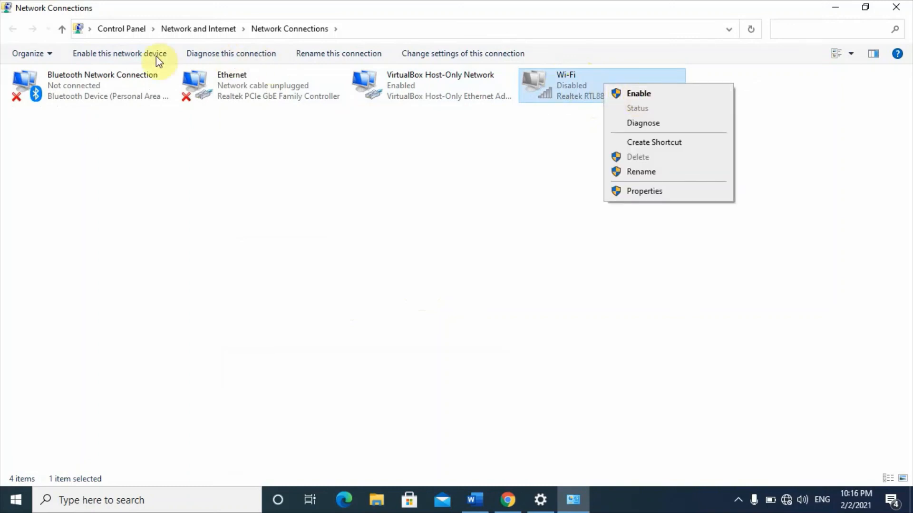
pyautogui.click(617, 98)
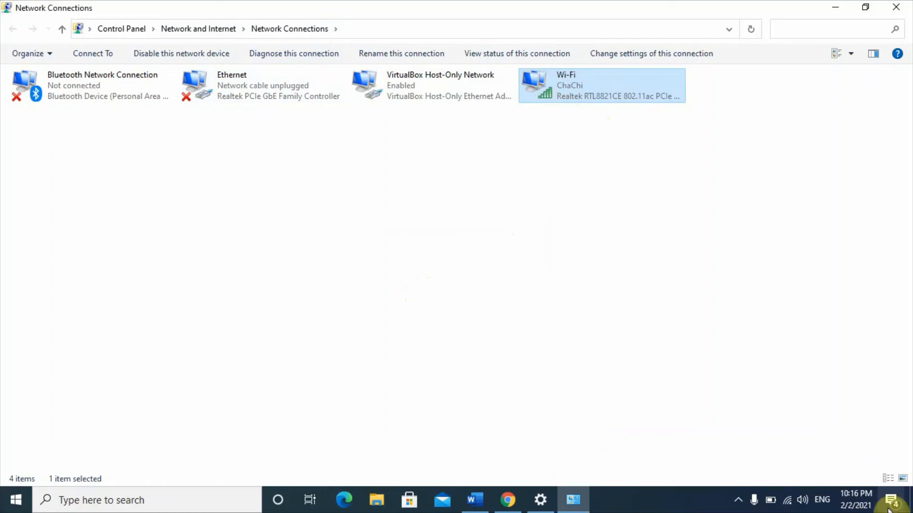
pyautogui.click(786, 506)
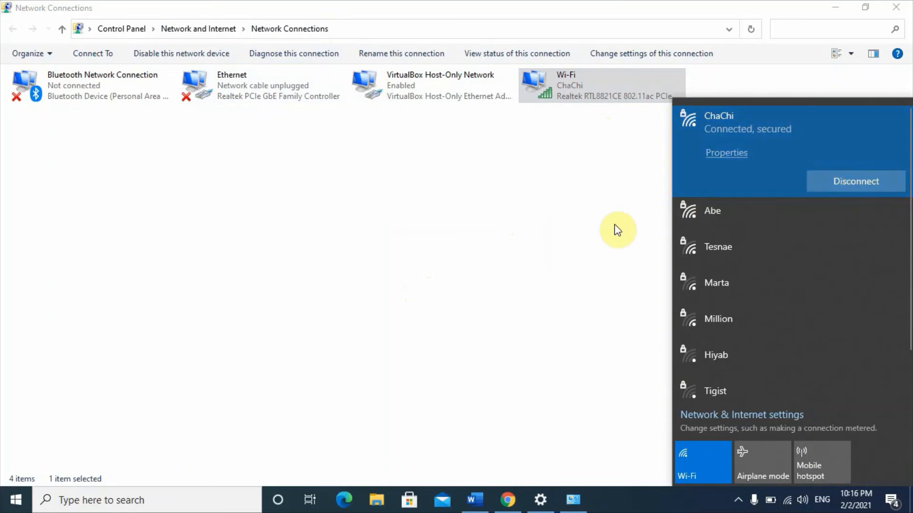
pyautogui.click(481, 508)
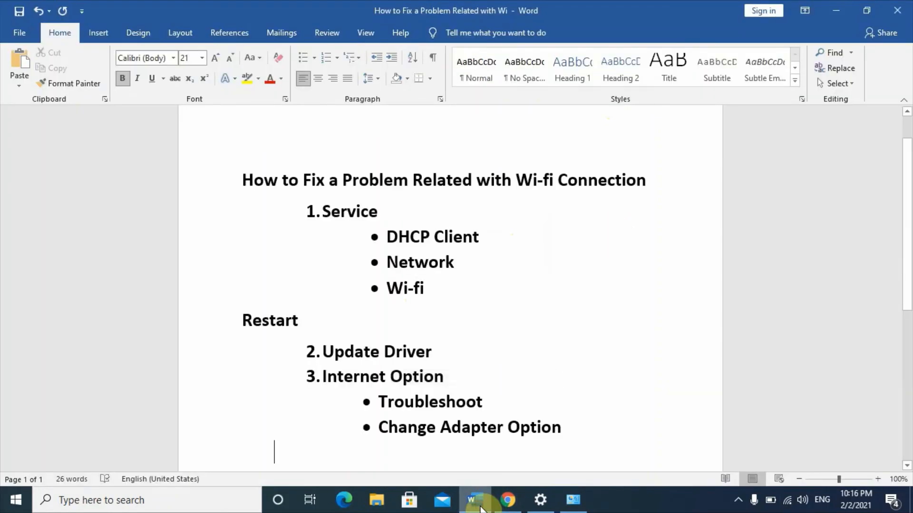